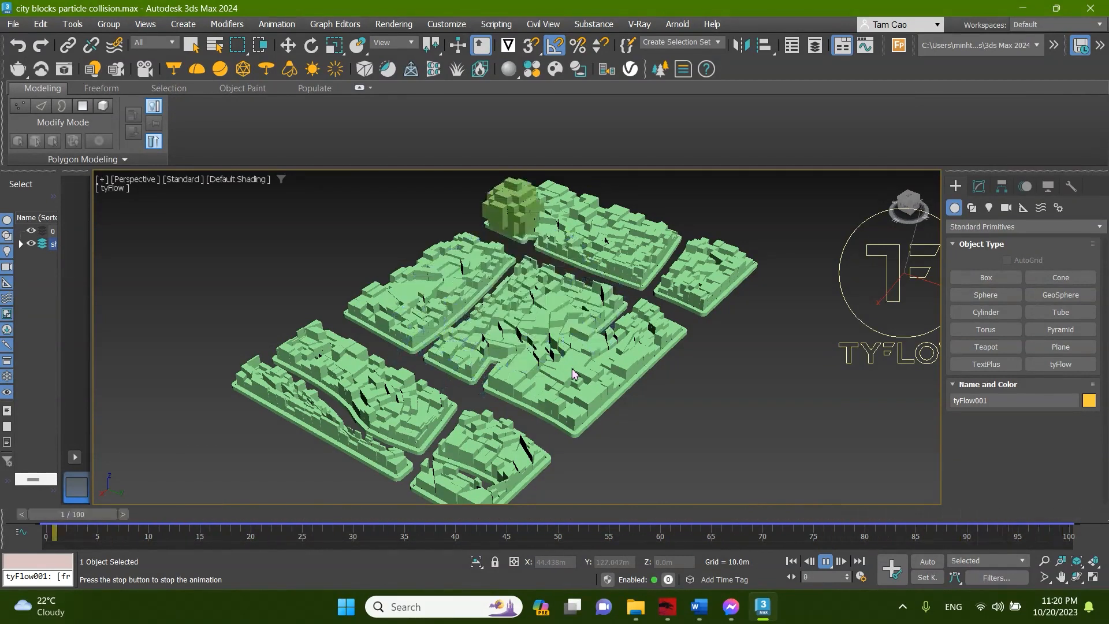
Examine the playing particle collision over the city blocks from several angles and stop the playback.
middle_click_drag(574, 374, 653, 354, "alt")
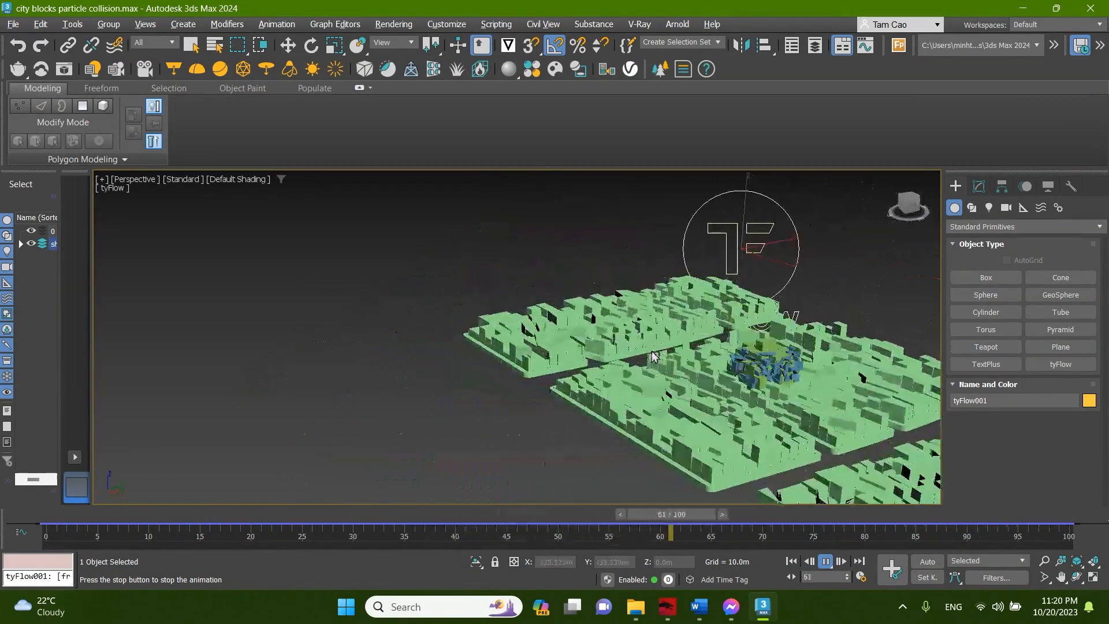
middle_click_drag(639, 313, 546, 295)
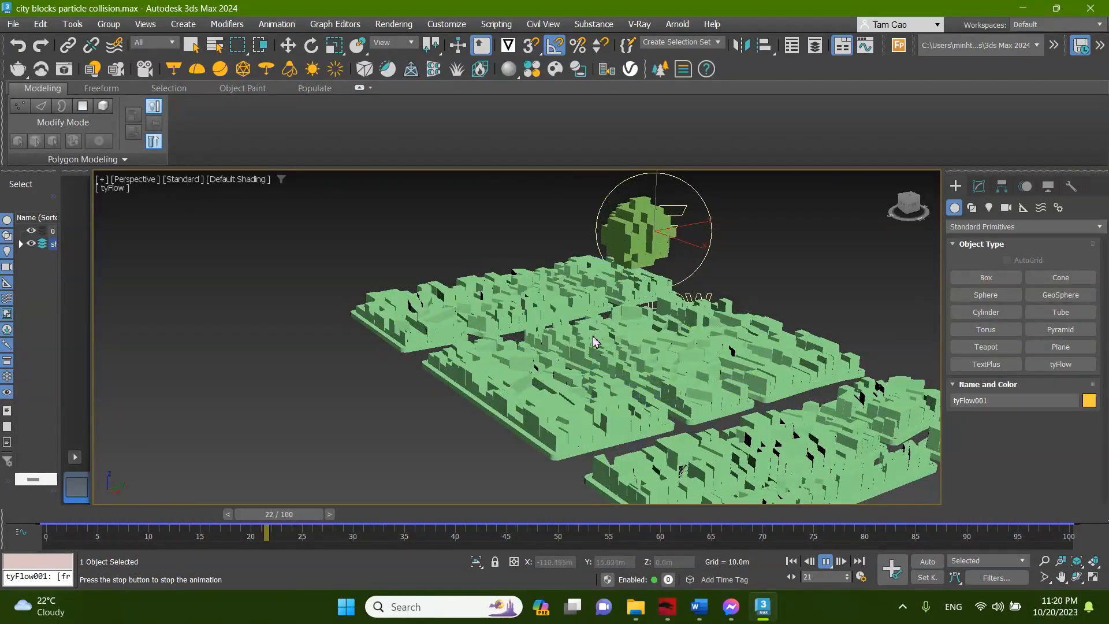
middle_click_drag(595, 335, 570, 325)
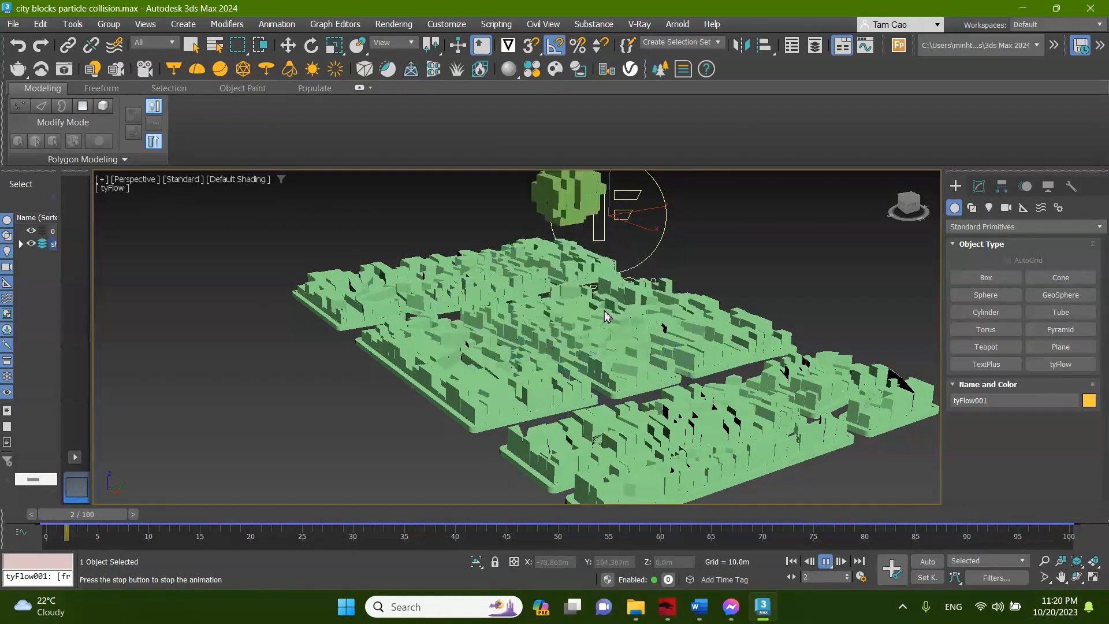
middle_click_drag(605, 315, 578, 328)
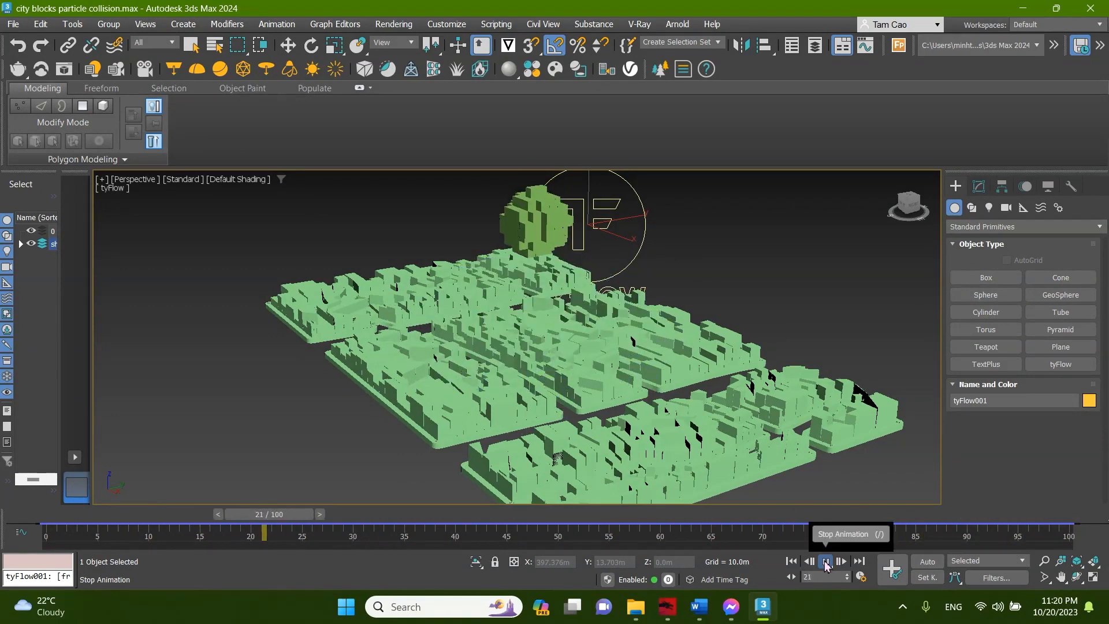
left_click(824, 564)
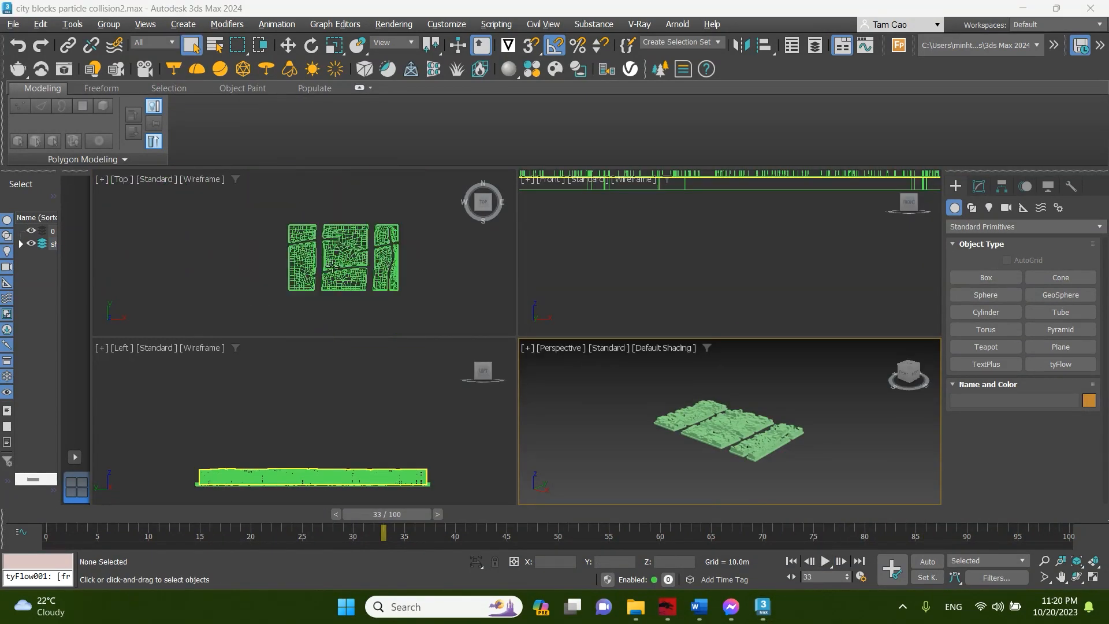
Create a sphere with a radius of about 43.8 m in the Left view, above the city blocks.
scroll(332, 266, "up", 1)
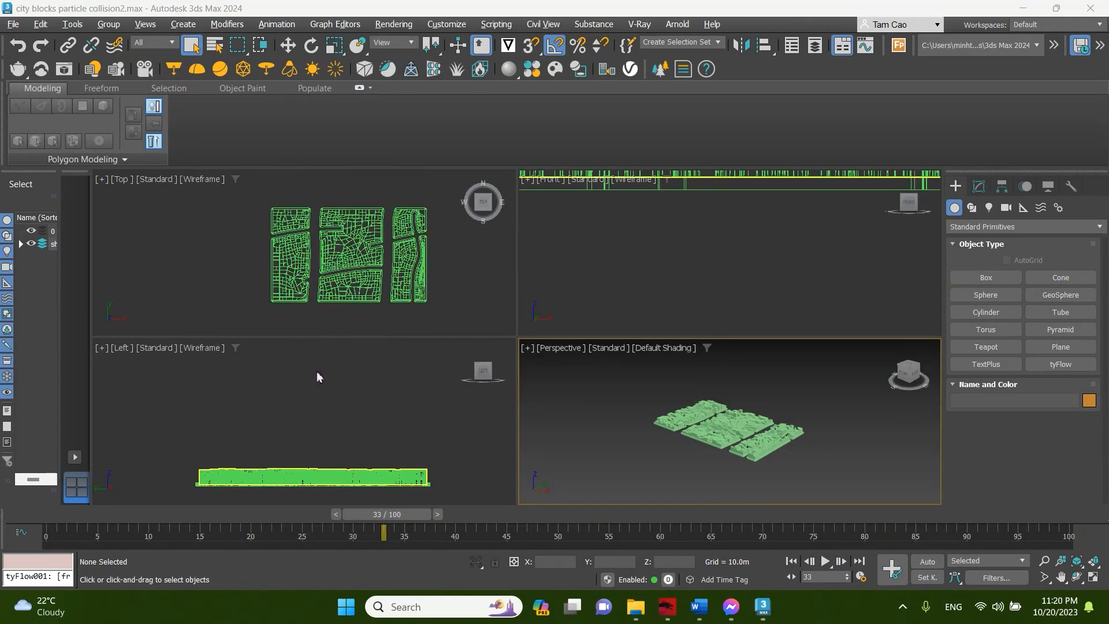
scroll(338, 418, "down", 1)
middle_click_drag(738, 436, 726, 441)
scroll(709, 273, "down", 6)
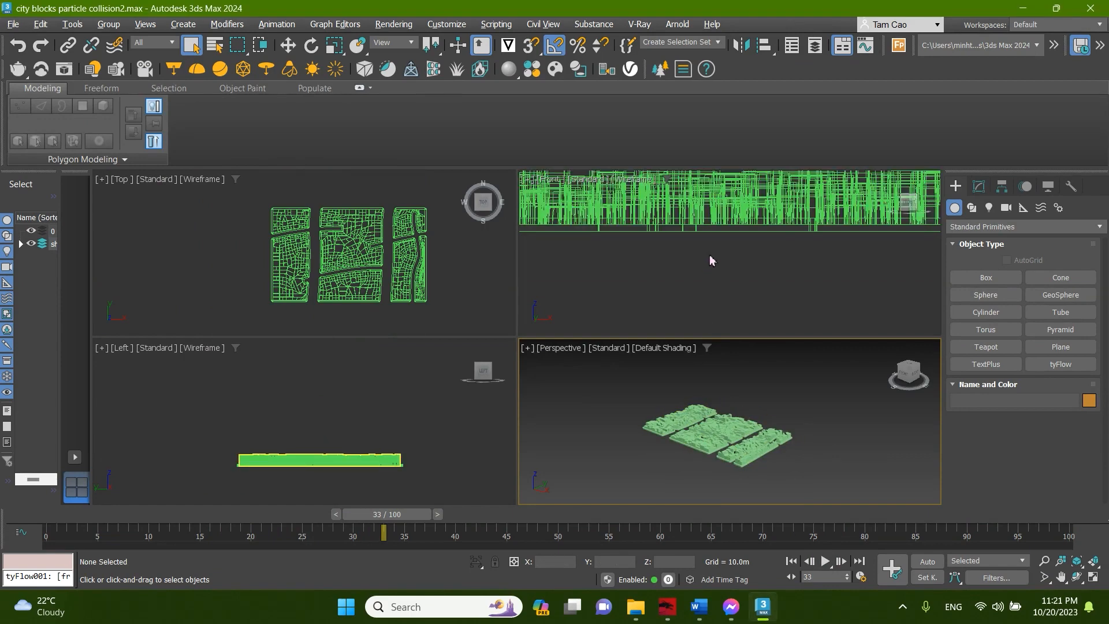
scroll(727, 249, "down", 4)
middle_click_drag(702, 238, 696, 274)
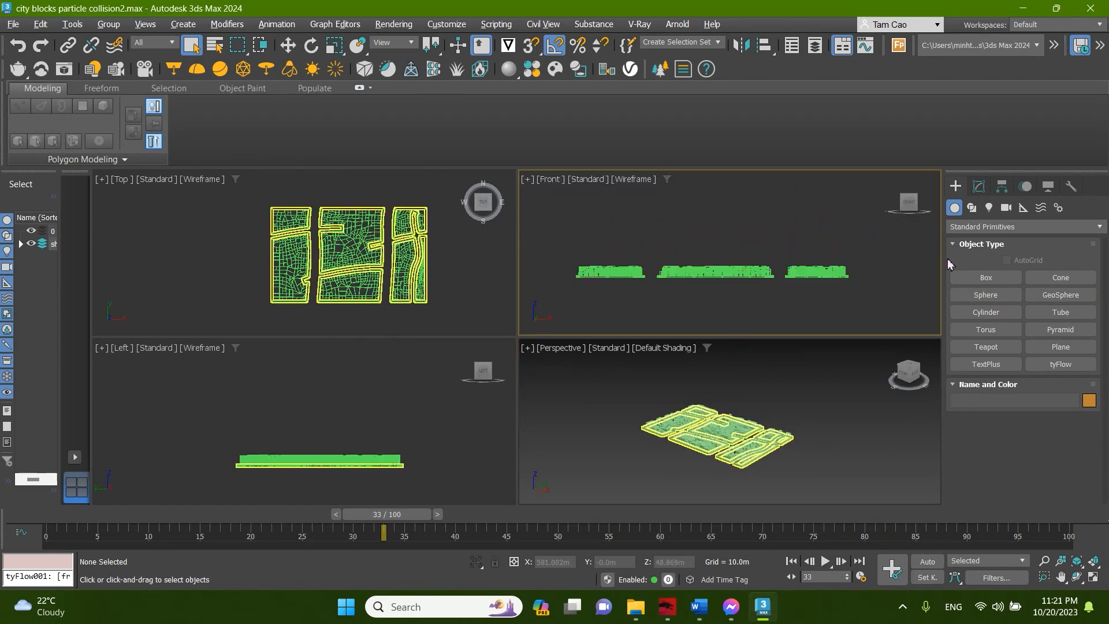
left_click(986, 295)
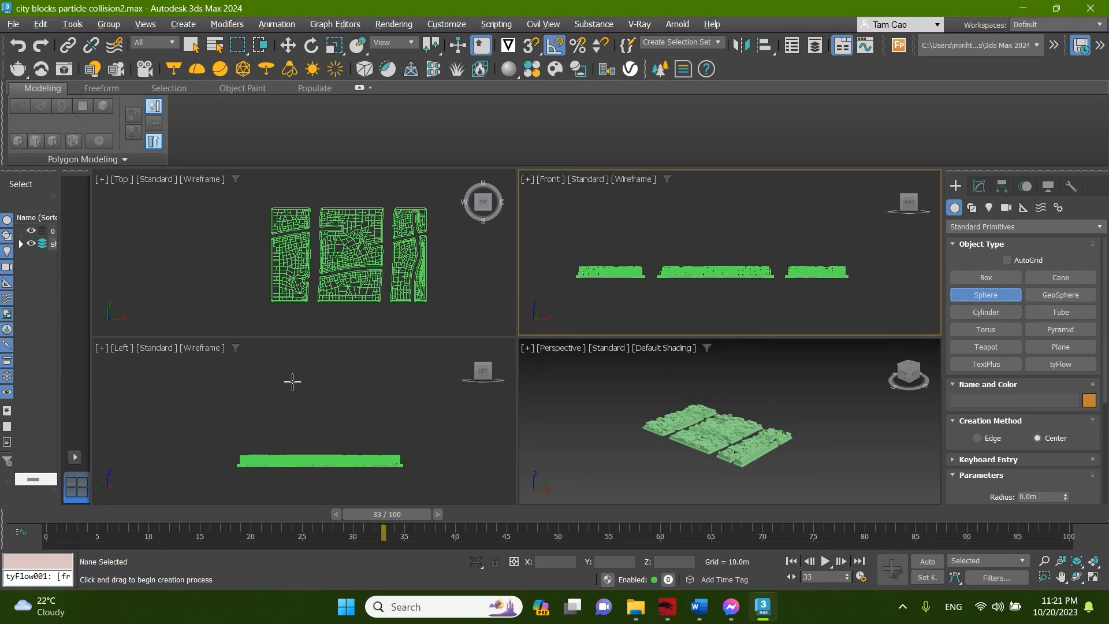
left_click_drag(296, 360, 306, 381)
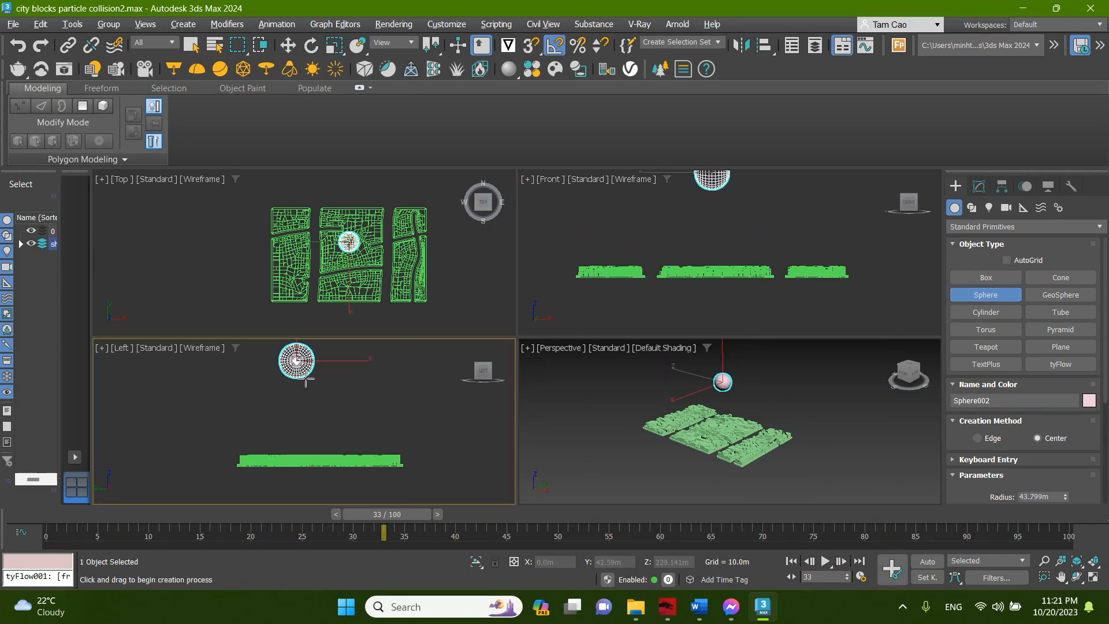
Move the sphere horizontally in the Left view to centre it over the city blocks, at about Y -10 m.
middle_click_drag(306, 381, 307, 426)
key("w")
left_click_drag(332, 410, 362, 406)
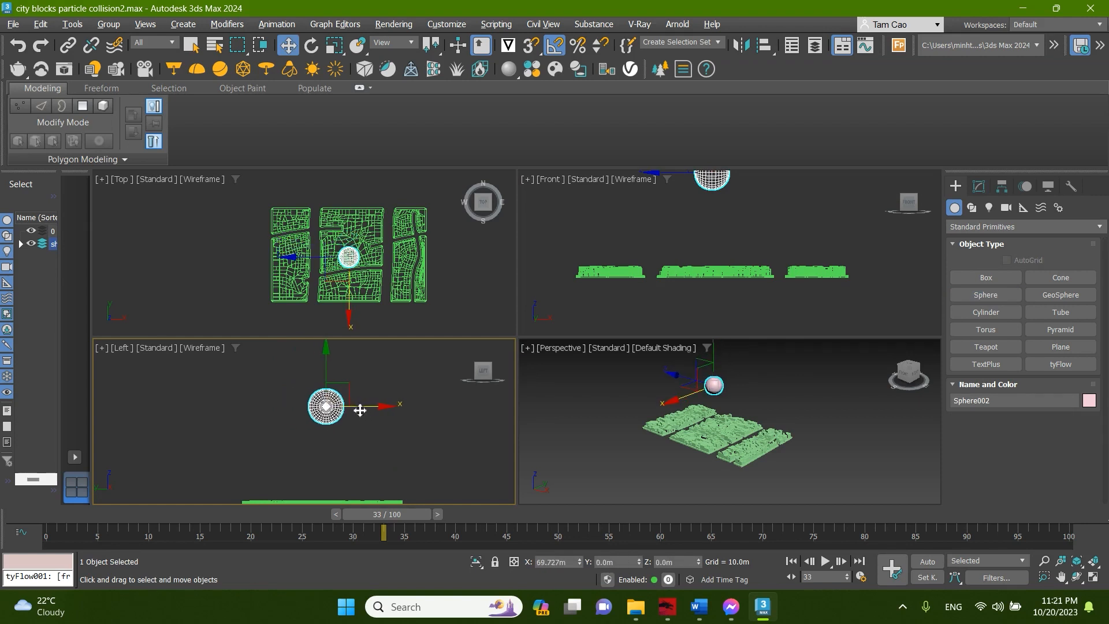
middle_click_drag(389, 451, 379, 428)
scroll(379, 428, "down", 2)
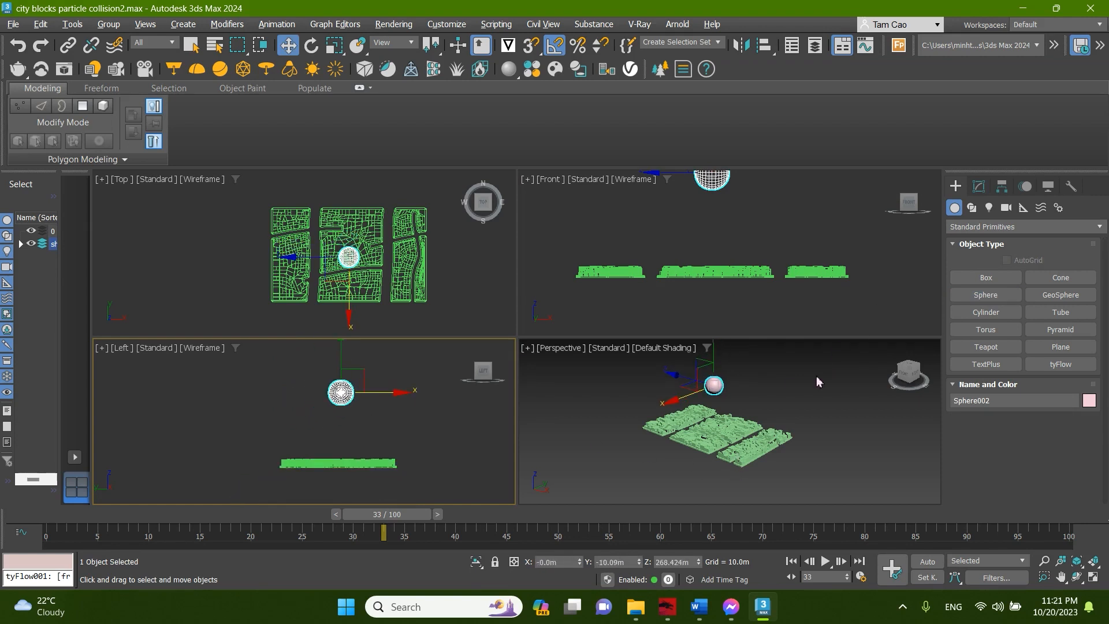
Create a tyFlow object beside the city blocks in the Perspective view and maximize that viewport.
left_click(1066, 363)
left_click_drag(831, 421, 848, 441)
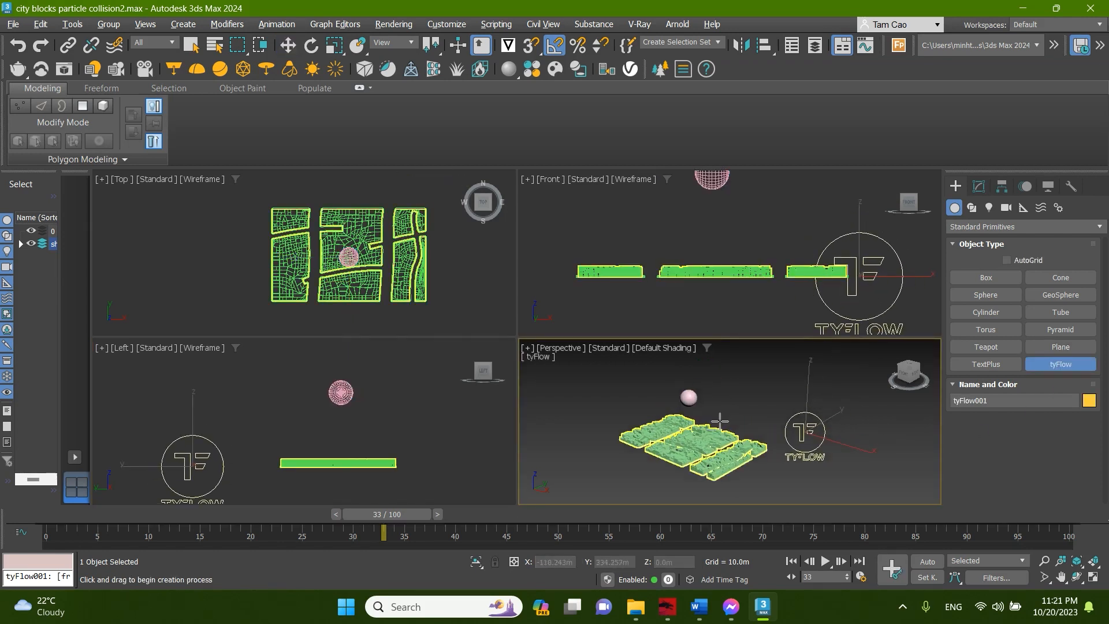
key("alt+w")
middle_click_drag(549, 321, 550, 317, "alt")
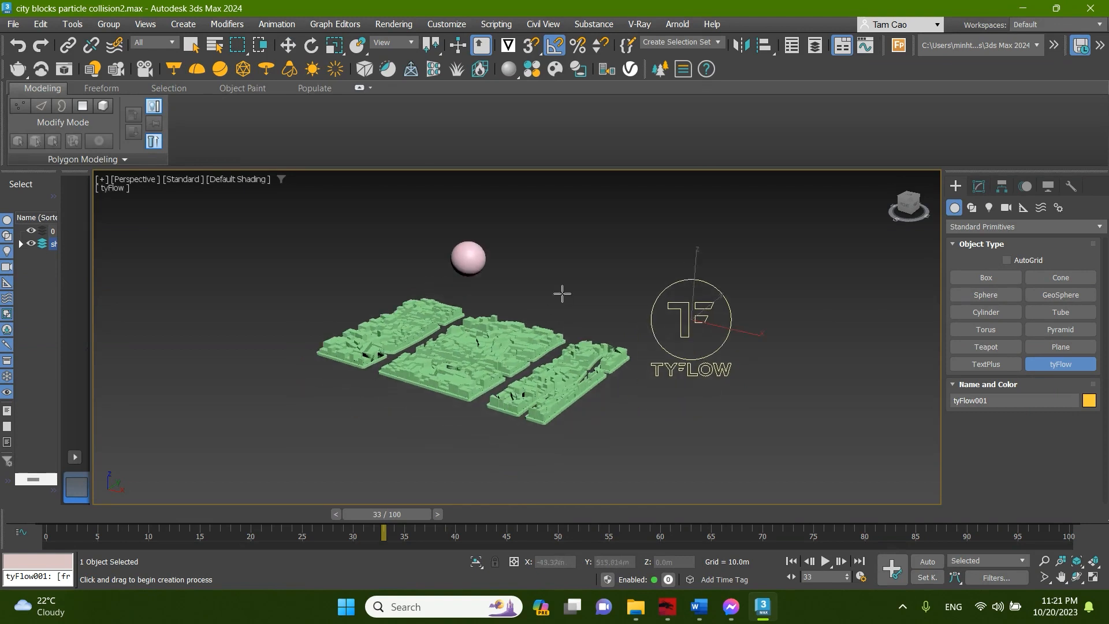
Open the tyFlow editor, then shrink and reposition its window so the sphere and city blocks stay in view.
left_click(978, 186)
left_click(985, 401)
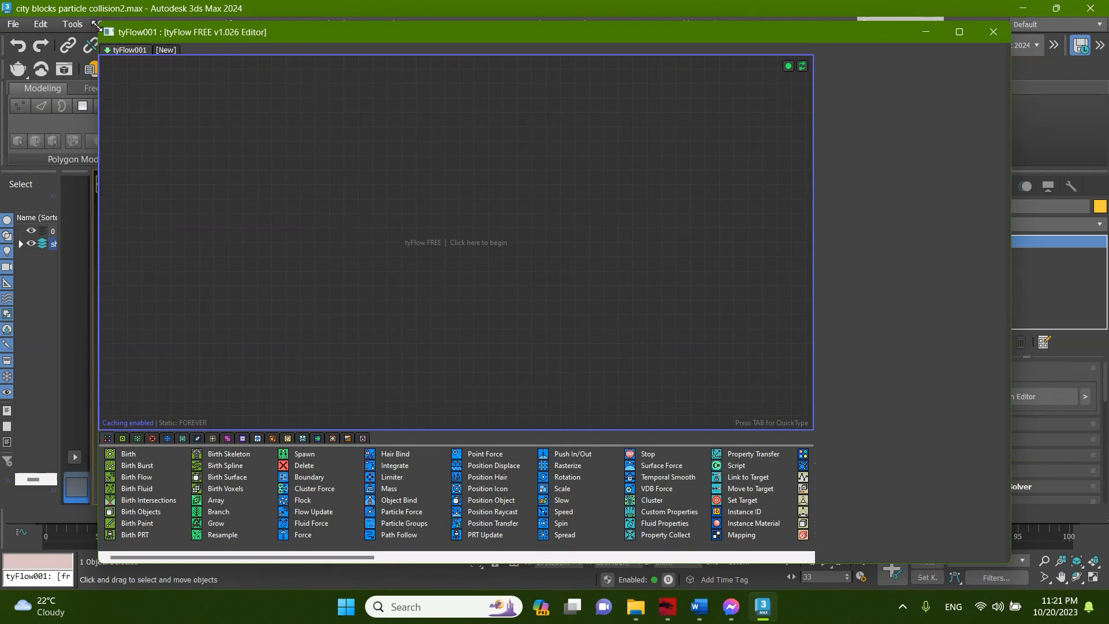
left_click_drag(99, 22, 582, 131)
left_click_drag(769, 141, 152, 40)
middle_click_drag(447, 306, 732, 293)
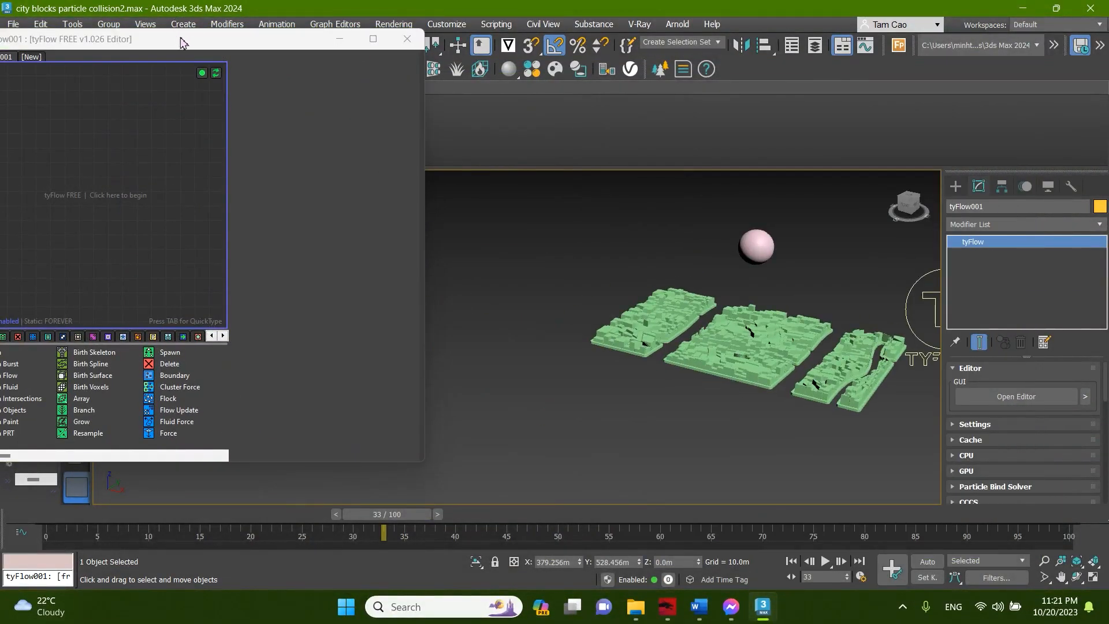
left_click_drag(182, 39, 269, 35)
middle_click_drag(614, 243, 580, 253)
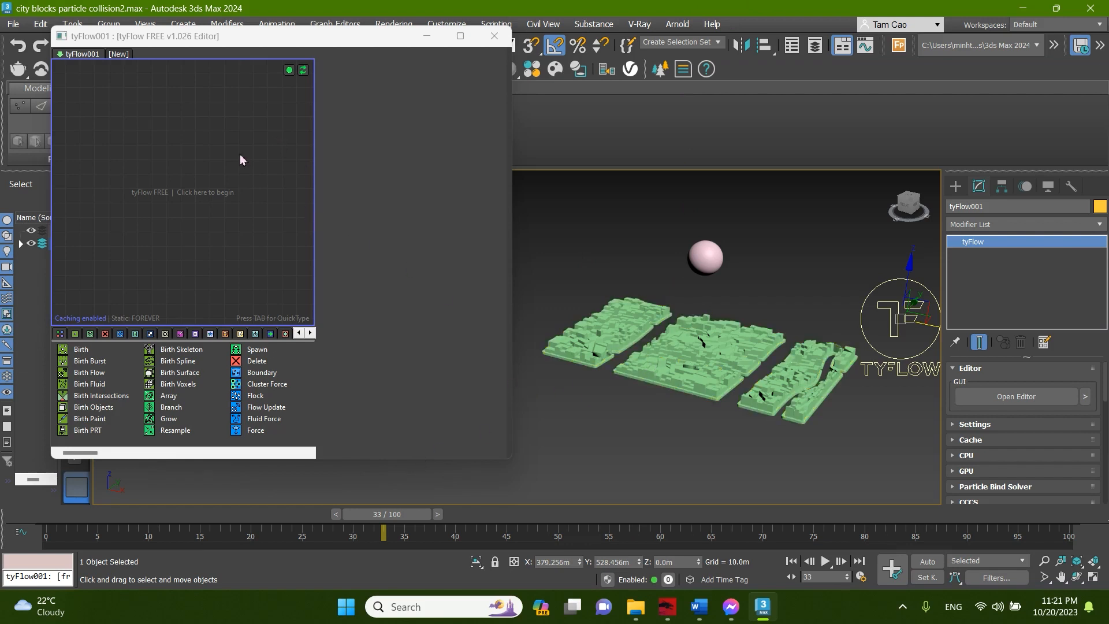
Create a new event with a Birth Voxels operator in the flow and slightly enlarge the editor window.
scroll(690, 298, "up", 3)
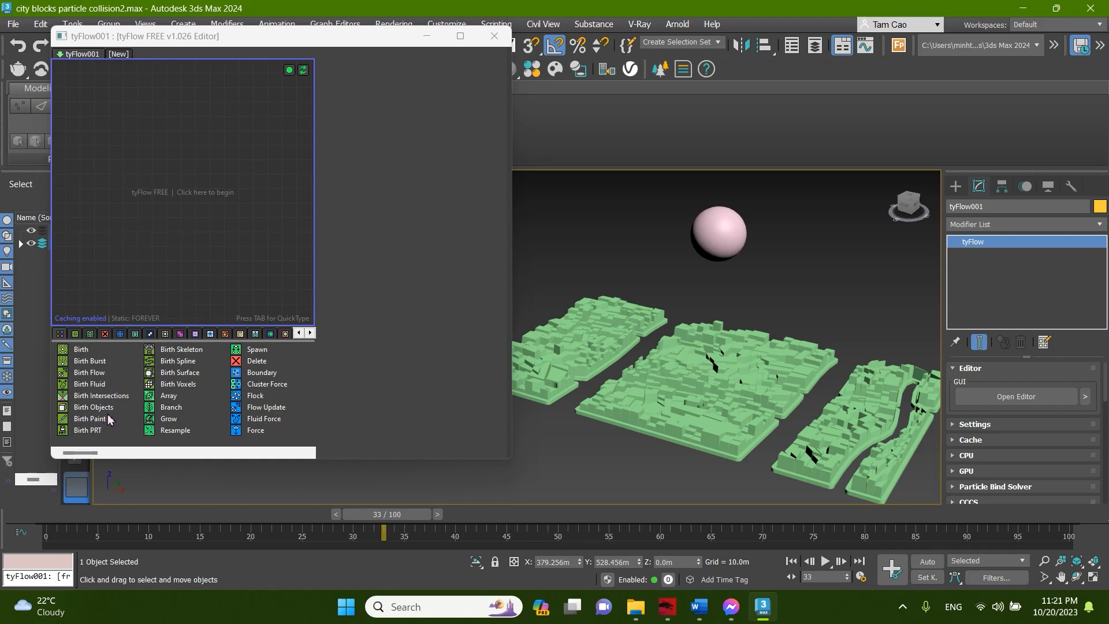
left_click(188, 385)
left_click_drag(176, 180, 192, 218)
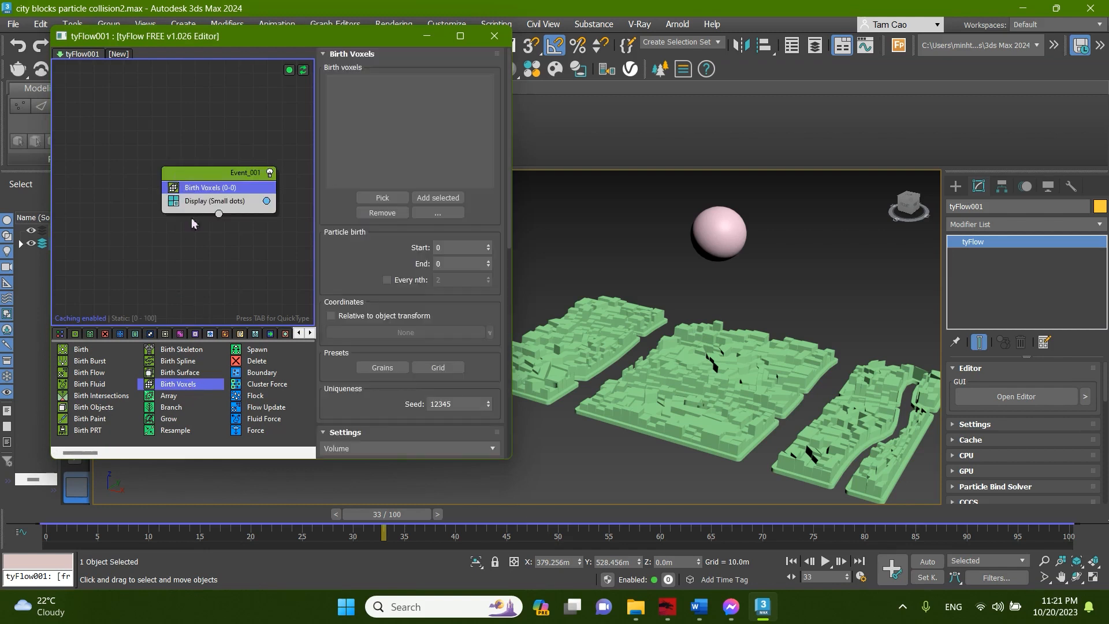
left_click_drag(511, 458, 541, 489)
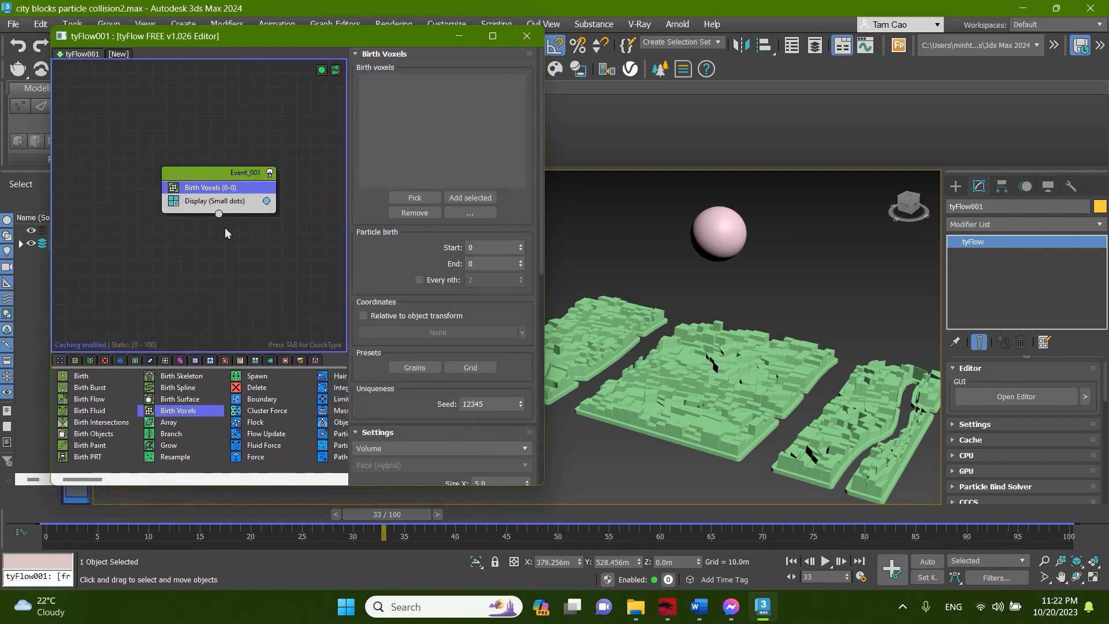
middle_click_drag(224, 227, 195, 250)
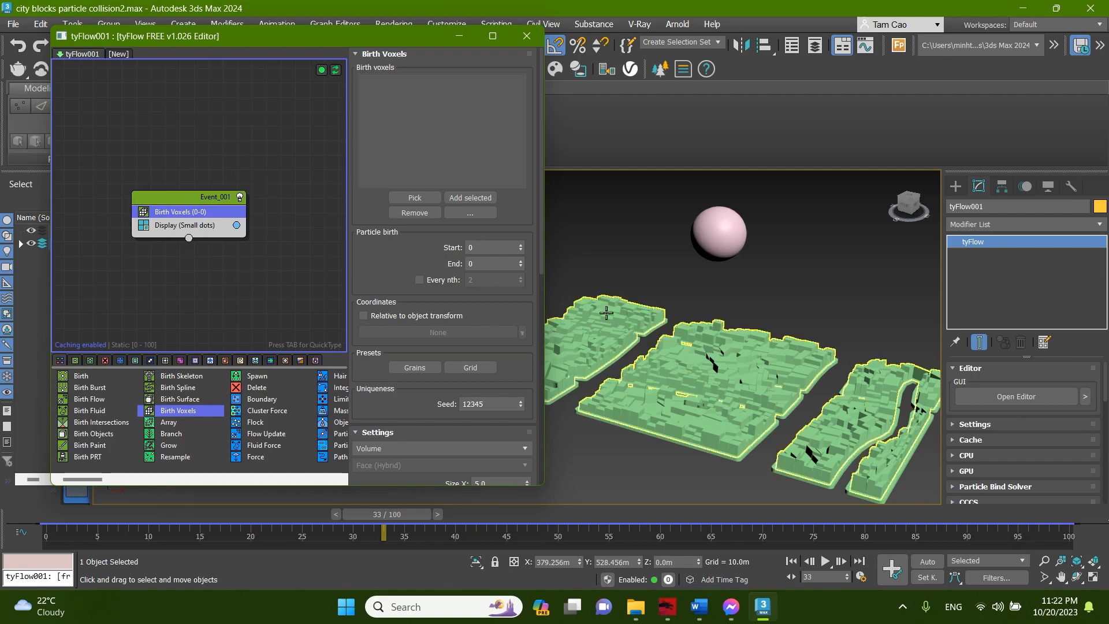
Pick the sphere above the city as the source object of the Birth Voxels operator.
middle_click_drag(611, 312, 642, 321)
middle_click_drag(685, 284, 622, 292)
left_click(415, 197)
left_click(731, 256)
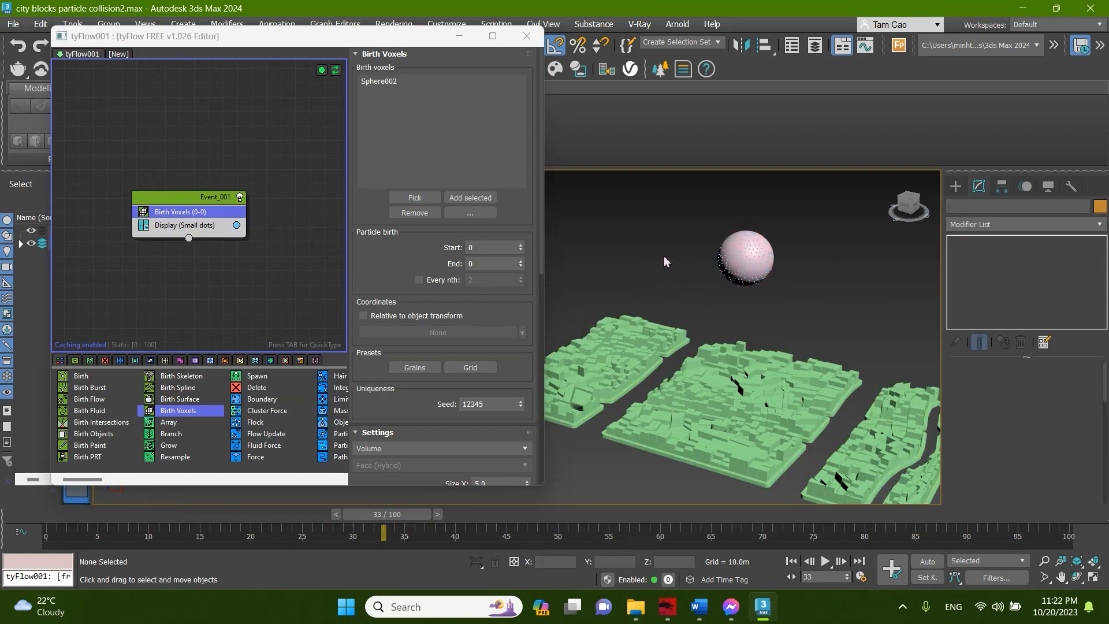
Select the source sphere and hide it so only its voxel particles are displayed.
left_click(725, 254)
right_click(723, 253)
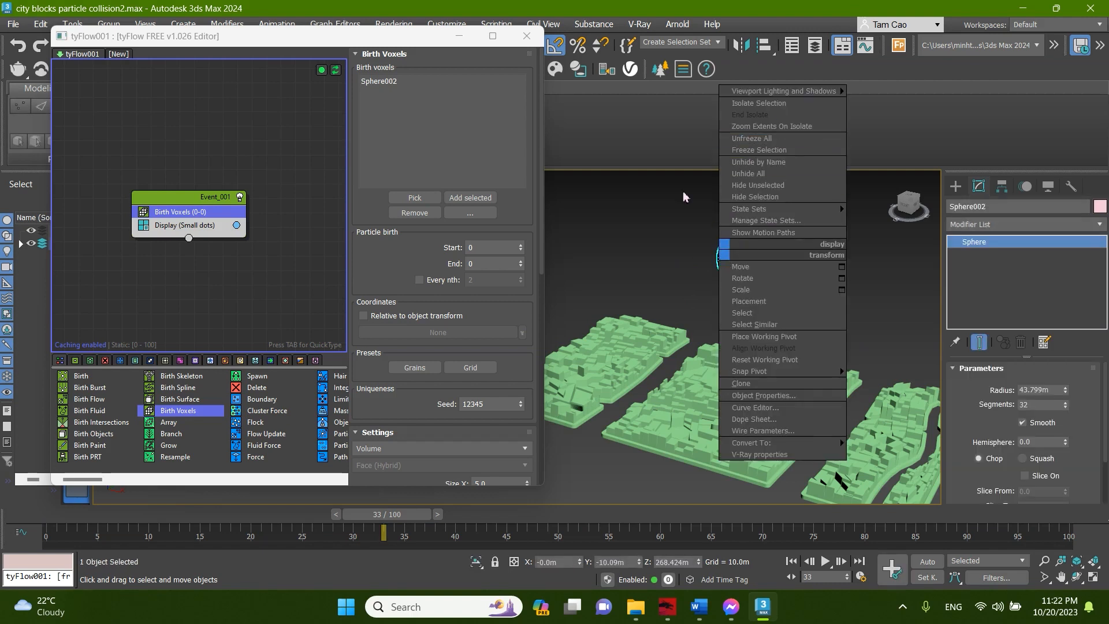
left_click(774, 199)
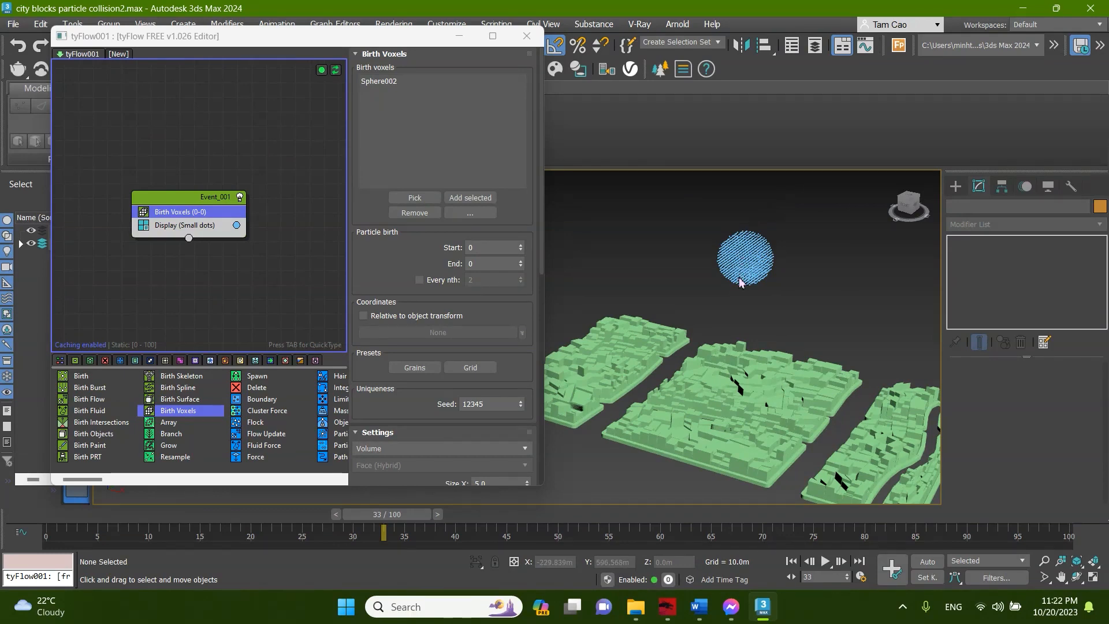
Set the Birth Voxels size to 8.5 in X, Y and Z and check the coarser particles around the sphere.
scroll(742, 271, "up", 3)
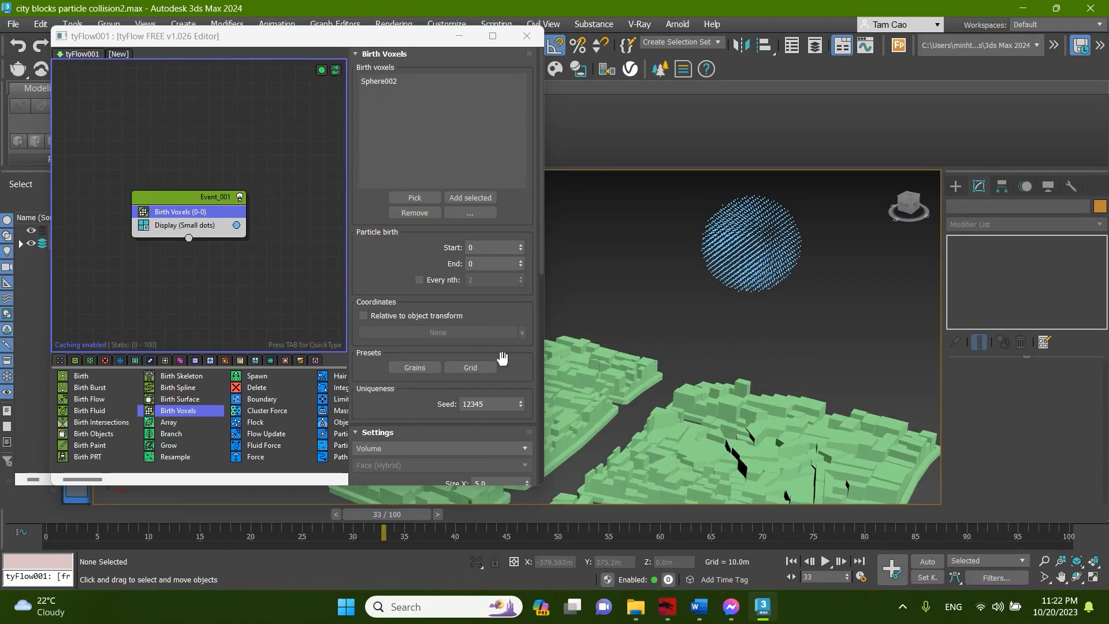
scroll(514, 363, "down", 4)
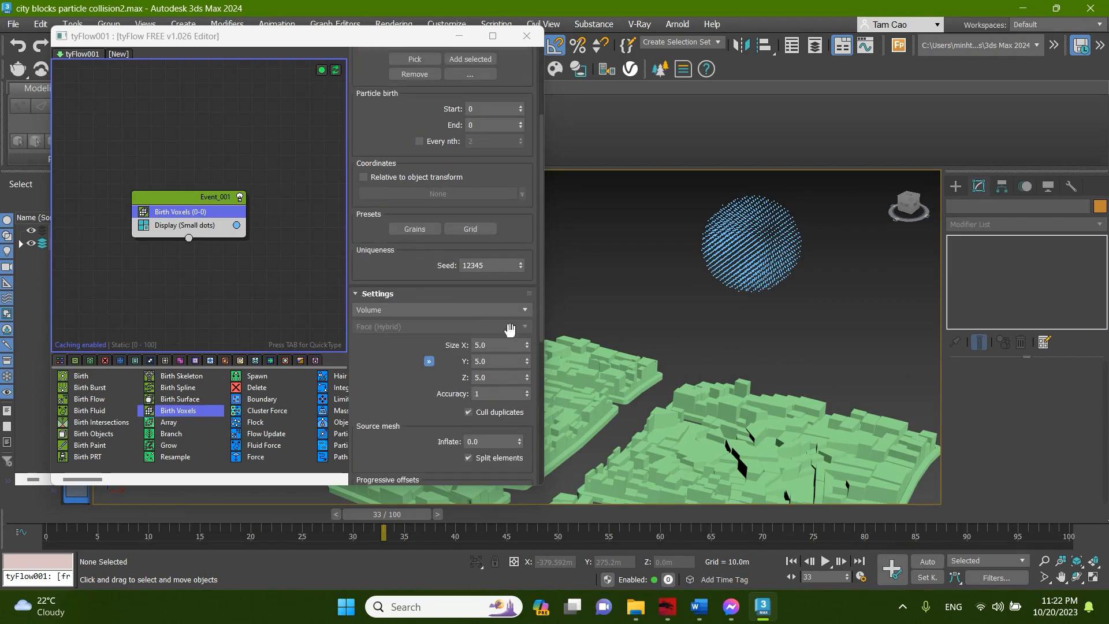
scroll(519, 327, "down", 1)
left_click_drag(527, 317, 542, 215)
scroll(751, 258, "down", 6)
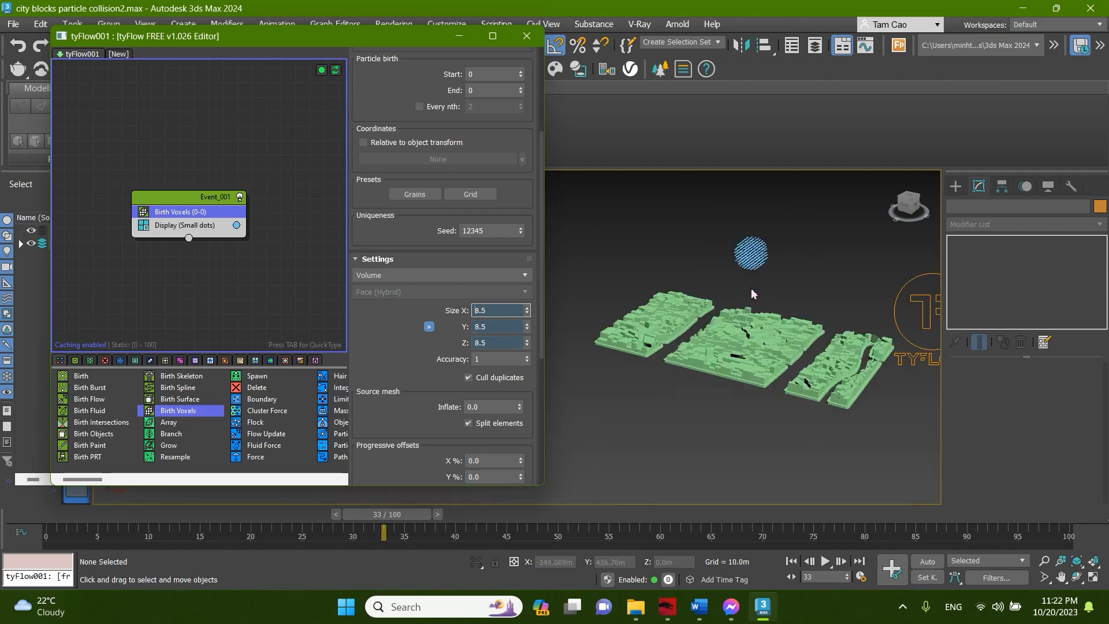
middle_click_drag(753, 292, 787, 295, "alt")
middle_click_drag(799, 247, 745, 297)
scroll(745, 297, "up", 6)
middle_click_drag(668, 344, 739, 289, "alt")
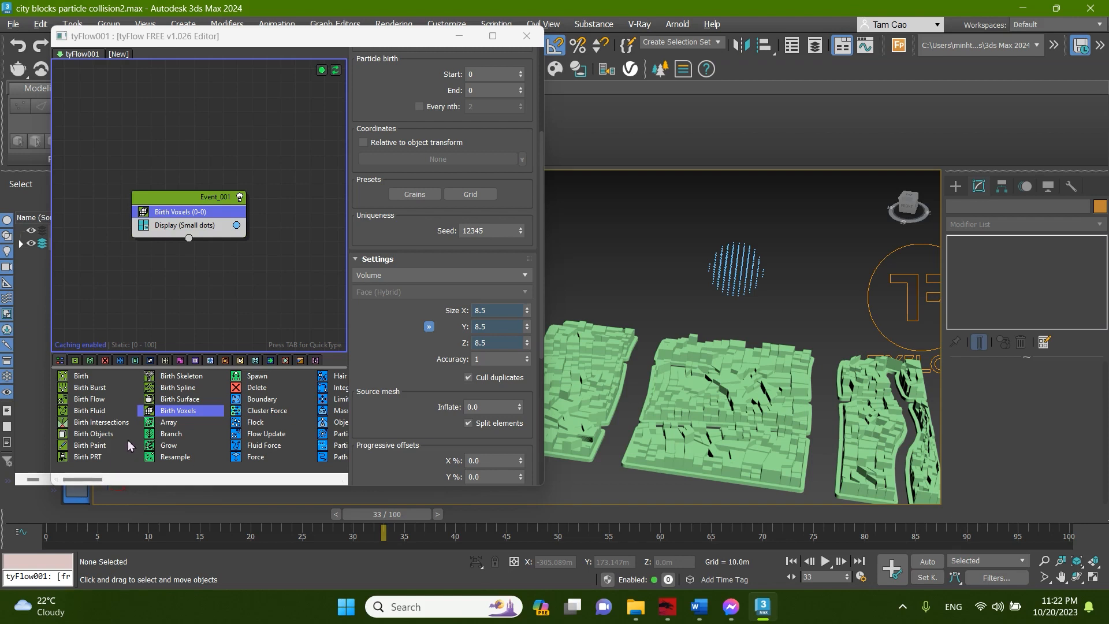
Add a Particle Bind operator to the event below Birth Voxels and enable Stitch 0-length binds.
scroll(130, 446, "right", 3)
scroll(130, 445, "right", 5)
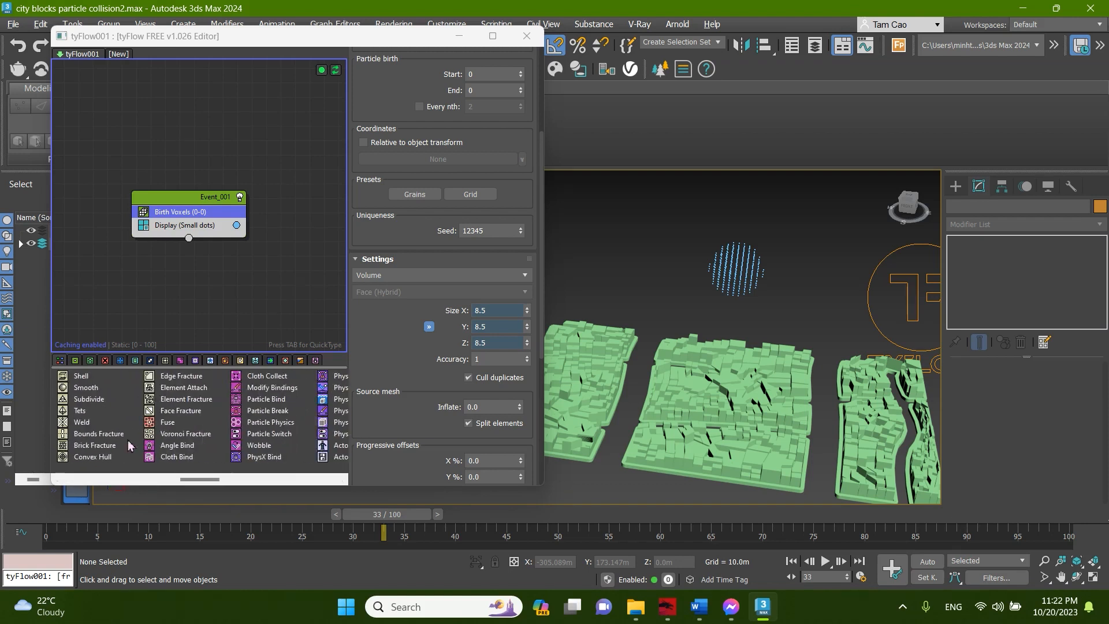
left_click_drag(243, 403, 183, 143)
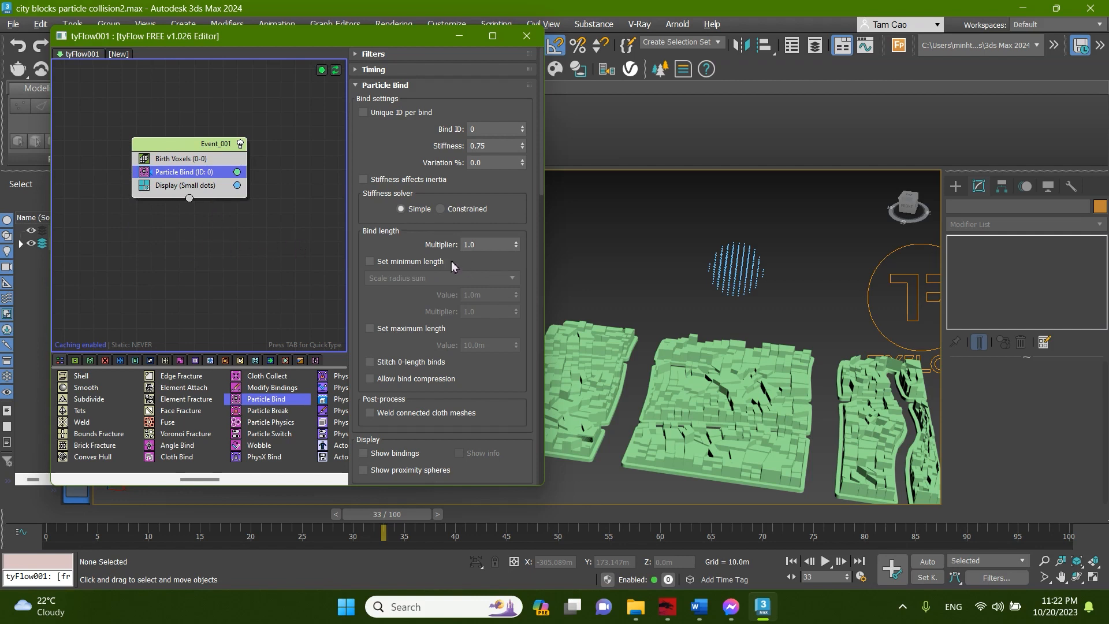
left_click(387, 362)
Reposition and heighten the editor window, then enable Breakable in the Particle Bind operator's Bind Breaking settings.
left_click_drag(382, 42, 365, 12)
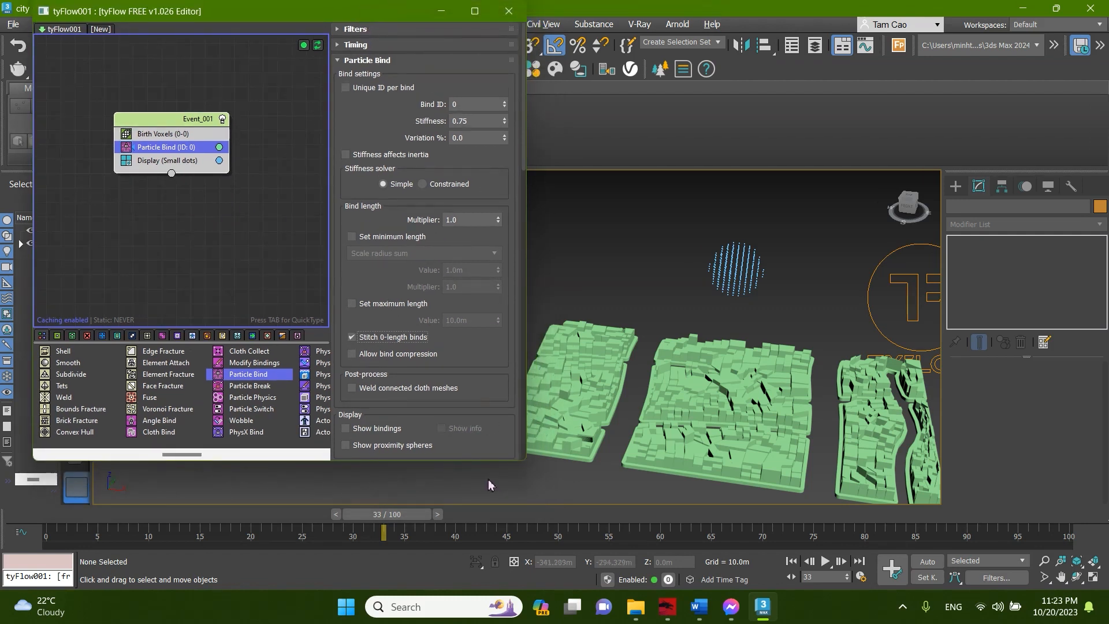
left_click_drag(520, 461, 519, 480)
scroll(488, 335, "down", 4)
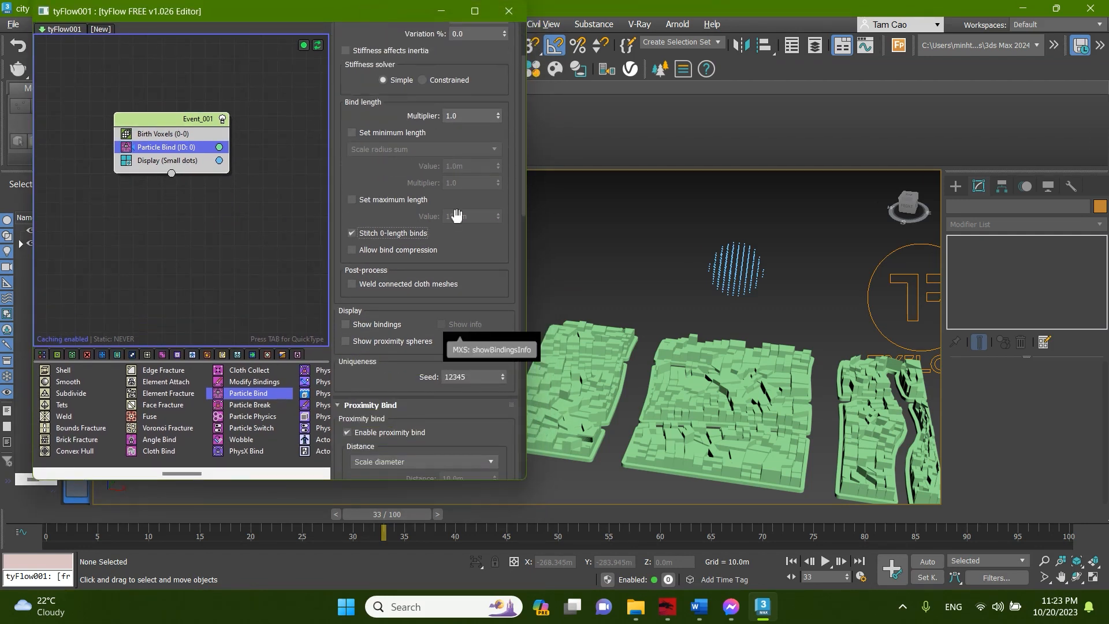
scroll(457, 217, "down", 12)
scroll(456, 215, "down", 10)
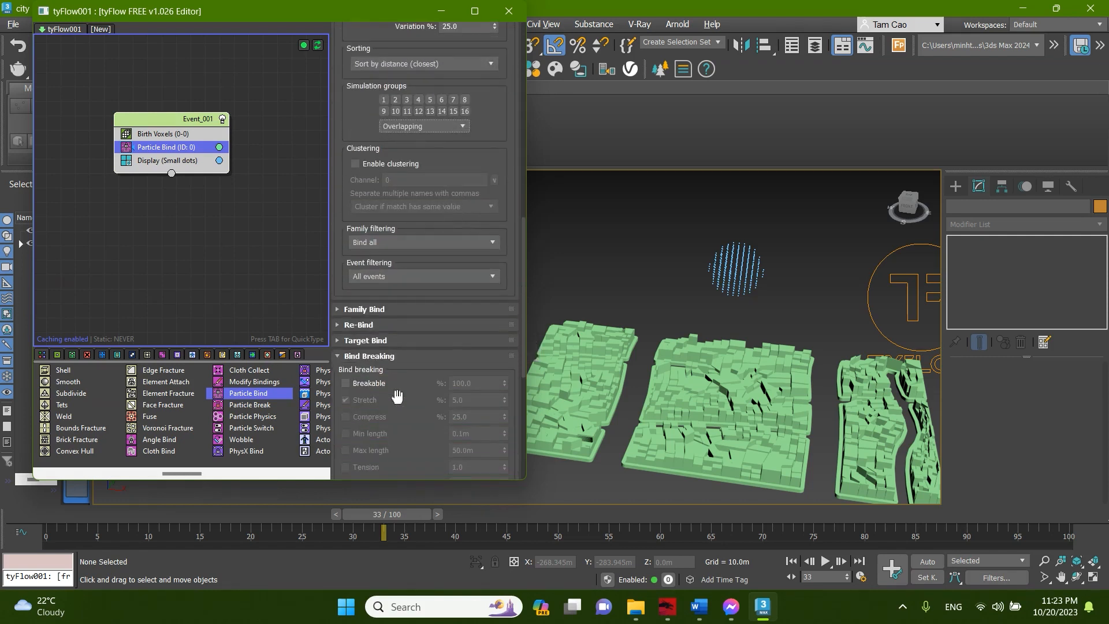
left_click(346, 296)
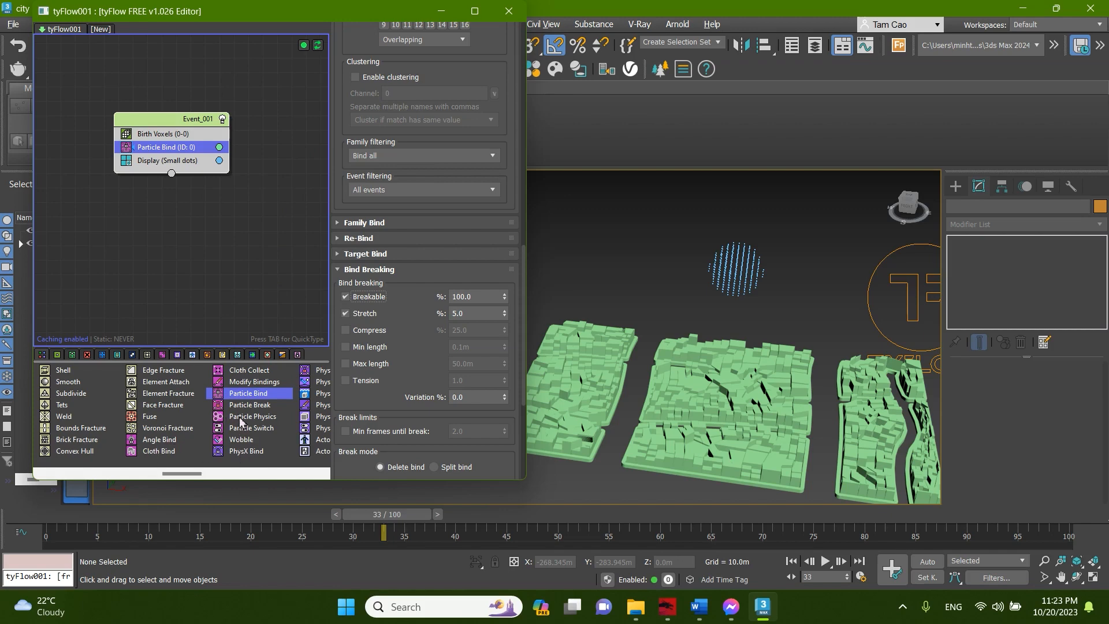
Add a Particle Physics operator to the event, between Particle Bind and Display.
left_click_drag(249, 416, 215, 254)
left_click_drag(188, 171, 189, 174)
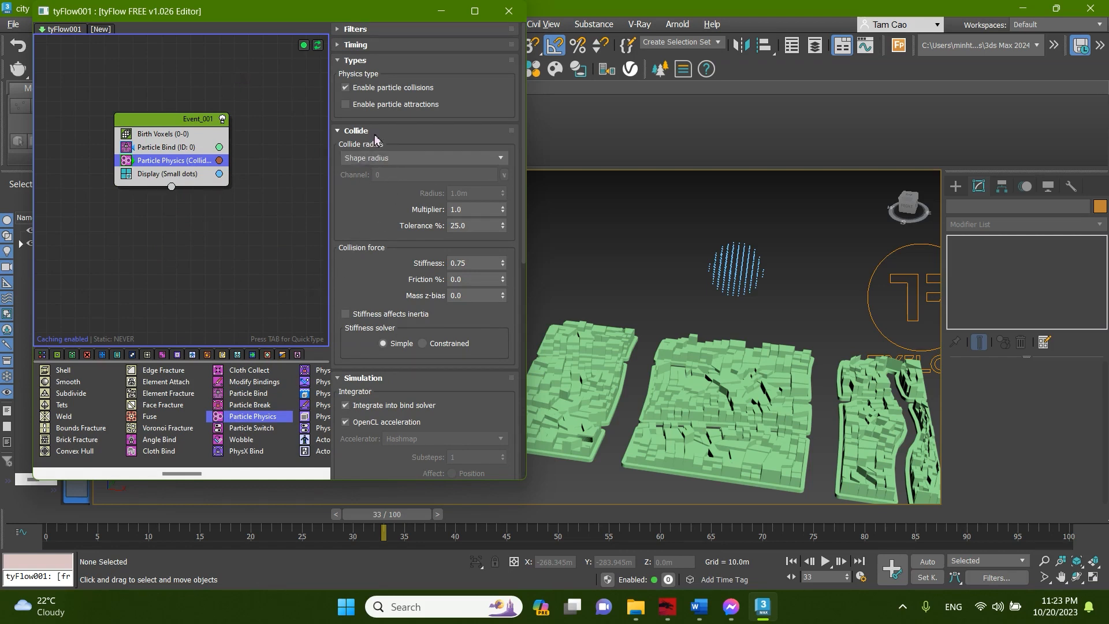
Check the Particle Physics collide radius options, keep Shape radius, and expand the operator's Timing settings.
left_click(380, 158)
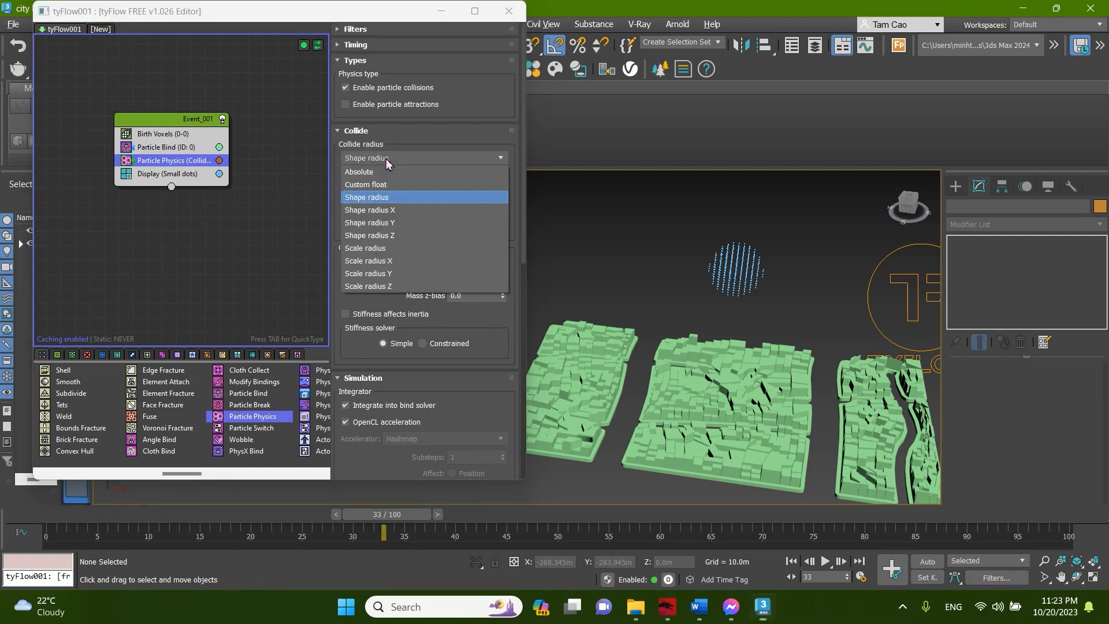
left_click(390, 198)
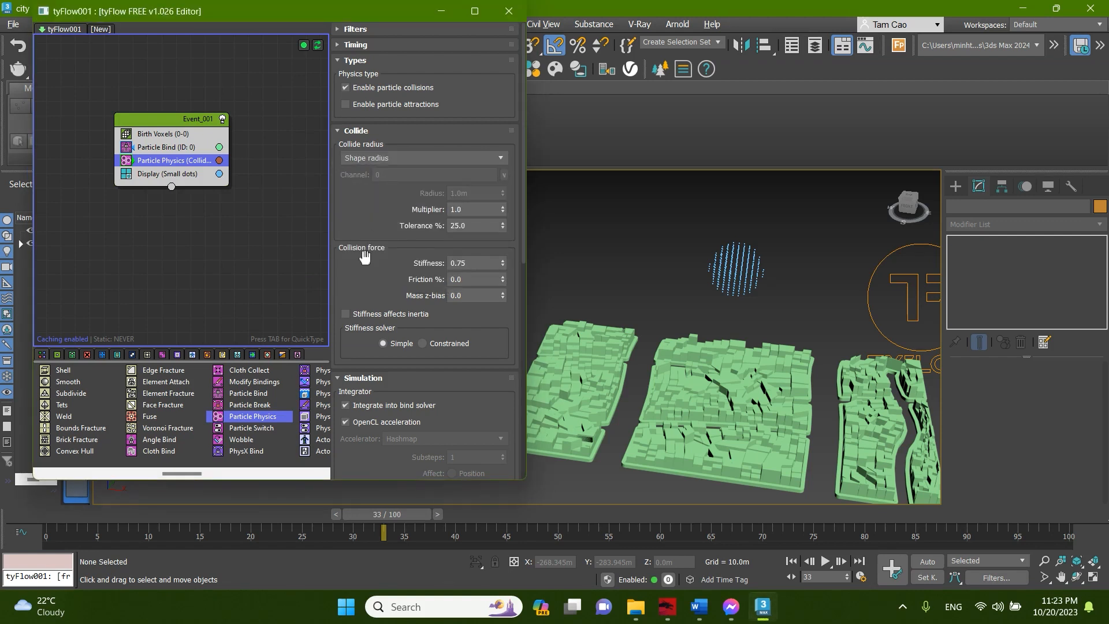
left_click(385, 46)
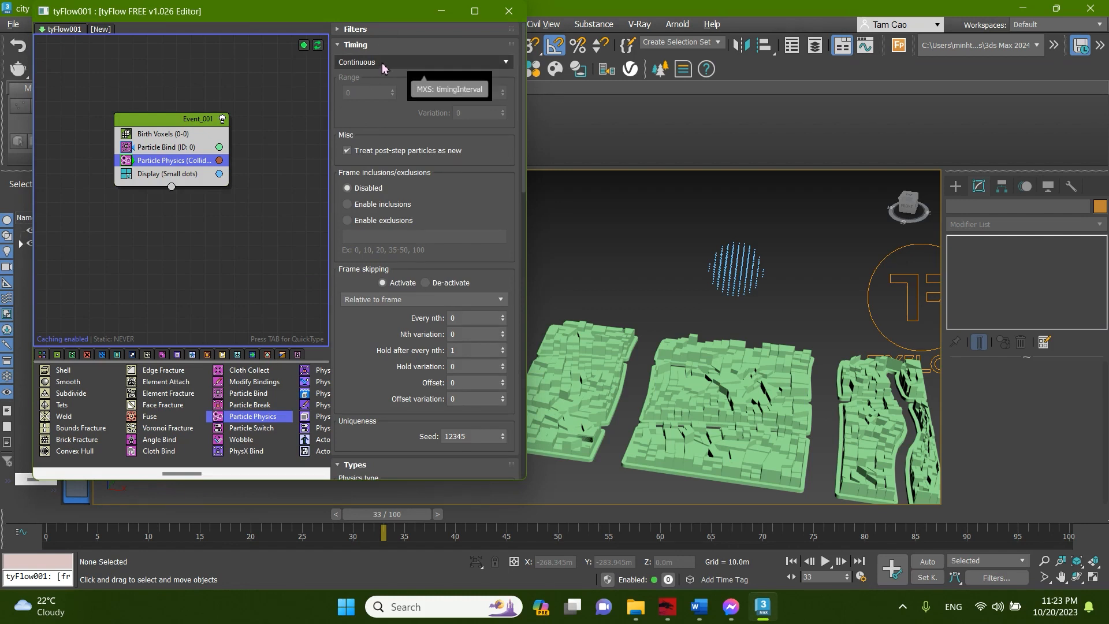
Add a Force operator between Particle Physics and Display and set its built-in gravity strength to -0.4 m.
scroll(211, 431, "up", 5)
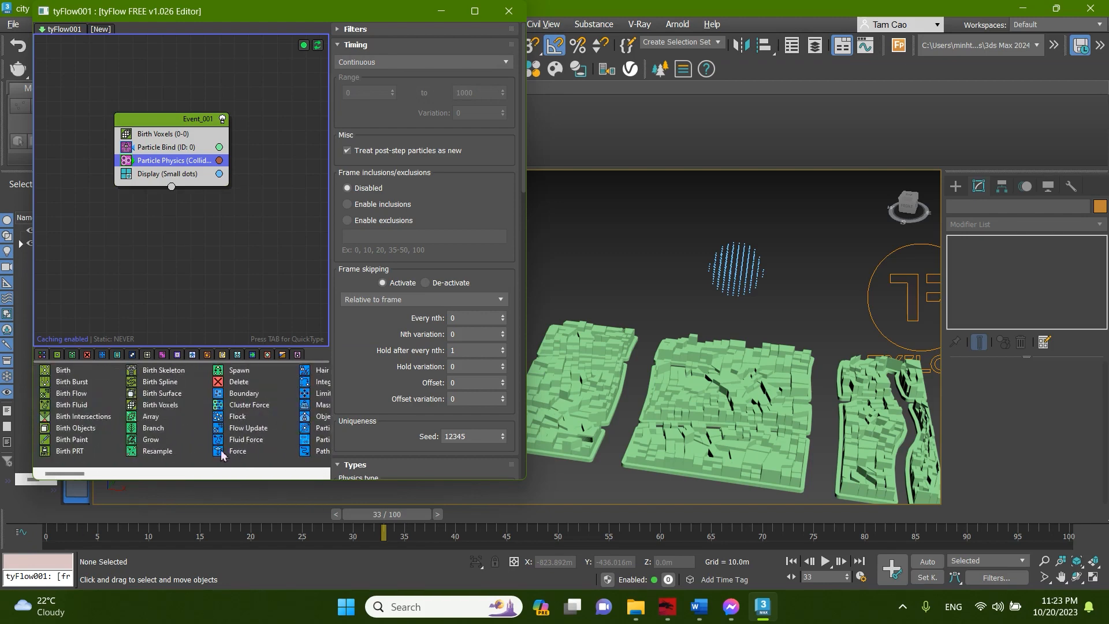
left_click_drag(235, 457, 174, 173)
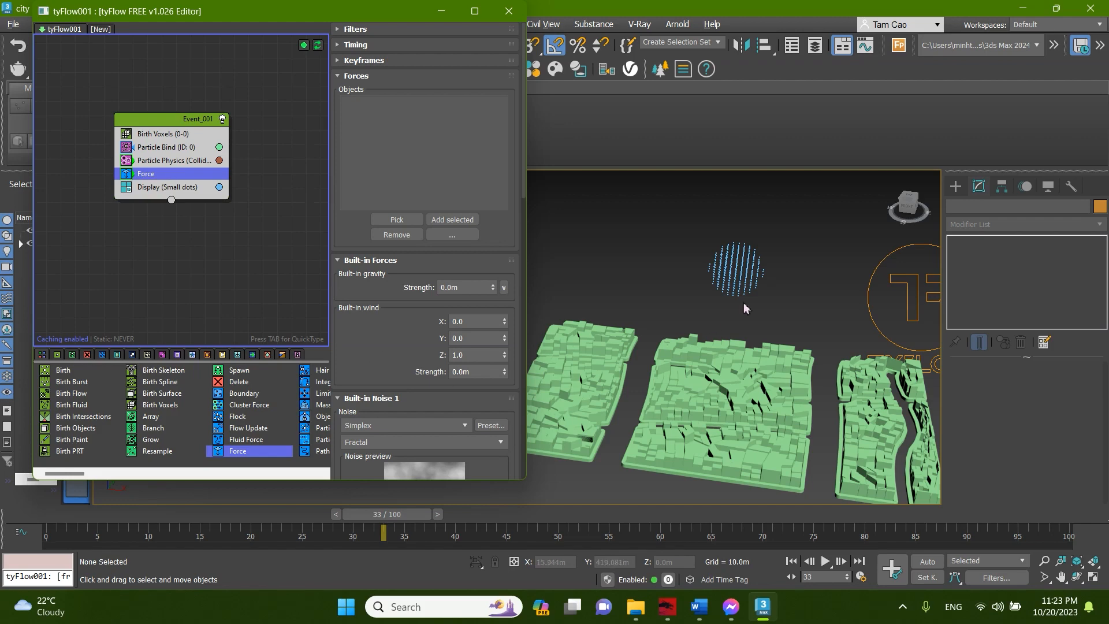
left_click(456, 291)
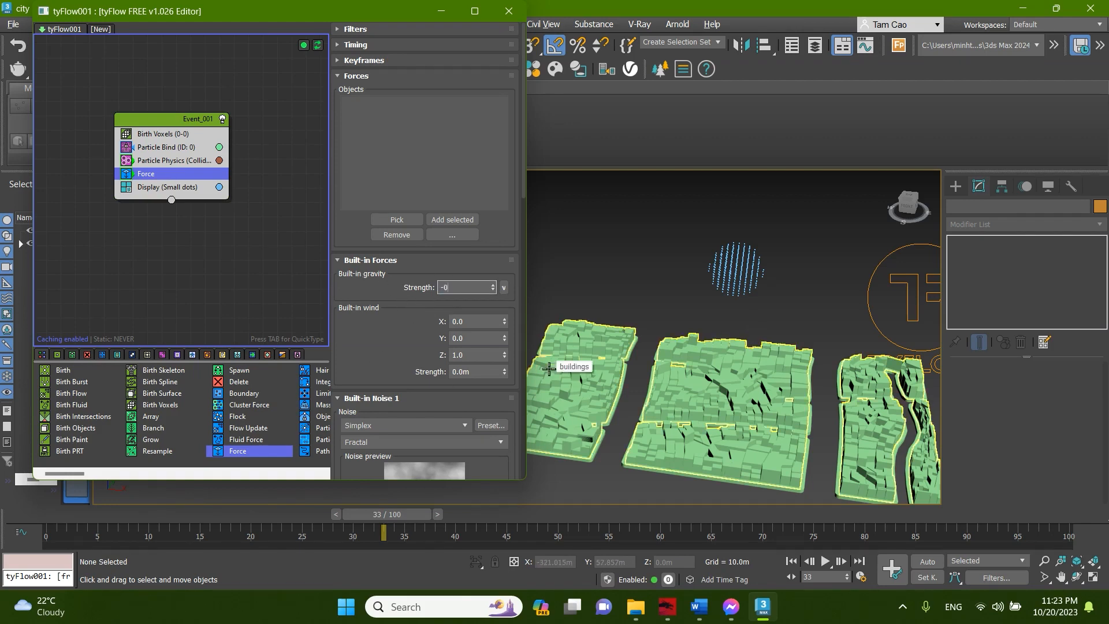
type("-0.4")
key("Return")
Play the simulation from a lower viewing angle to check how the sphere falls under gravity, and stop the playback.
scroll(685, 376, "down", 3)
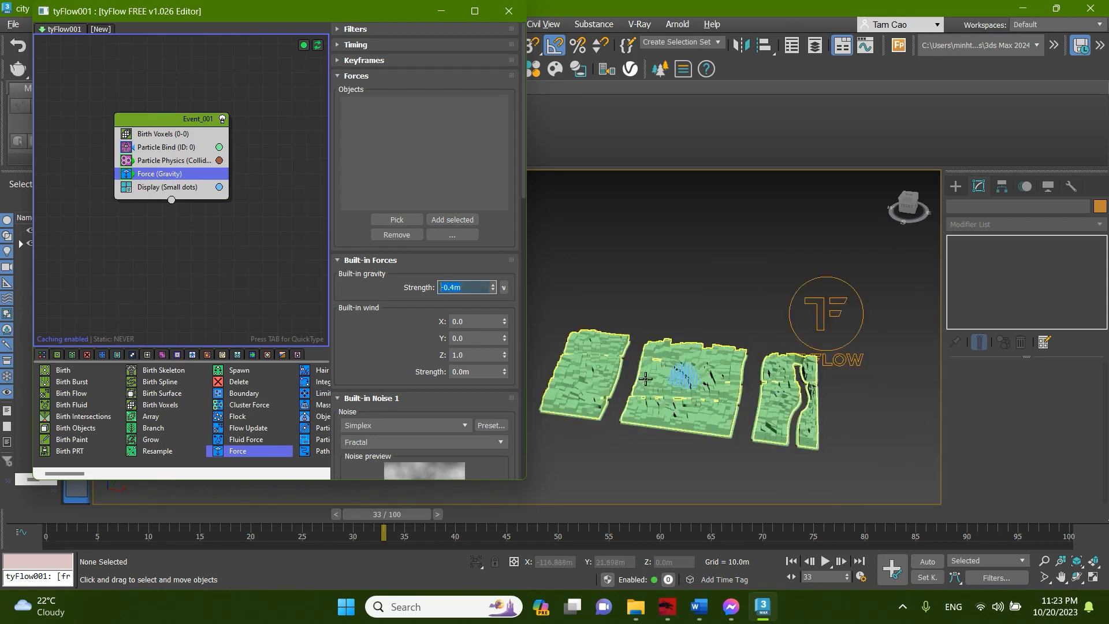
middle_click_drag(685, 376, 715, 374, "alt")
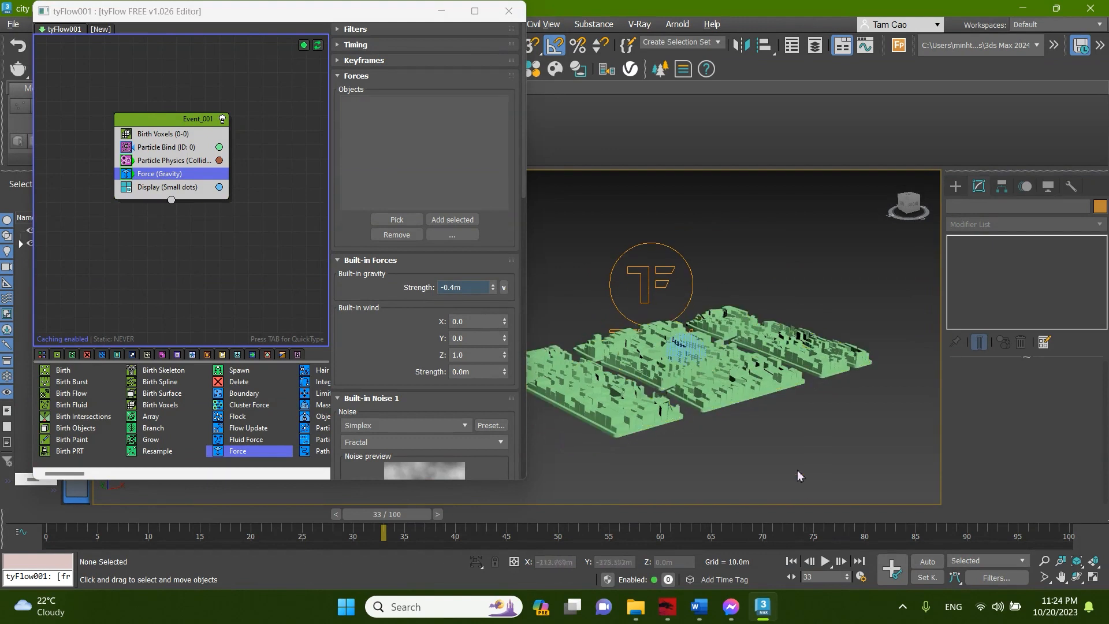
left_click(825, 561)
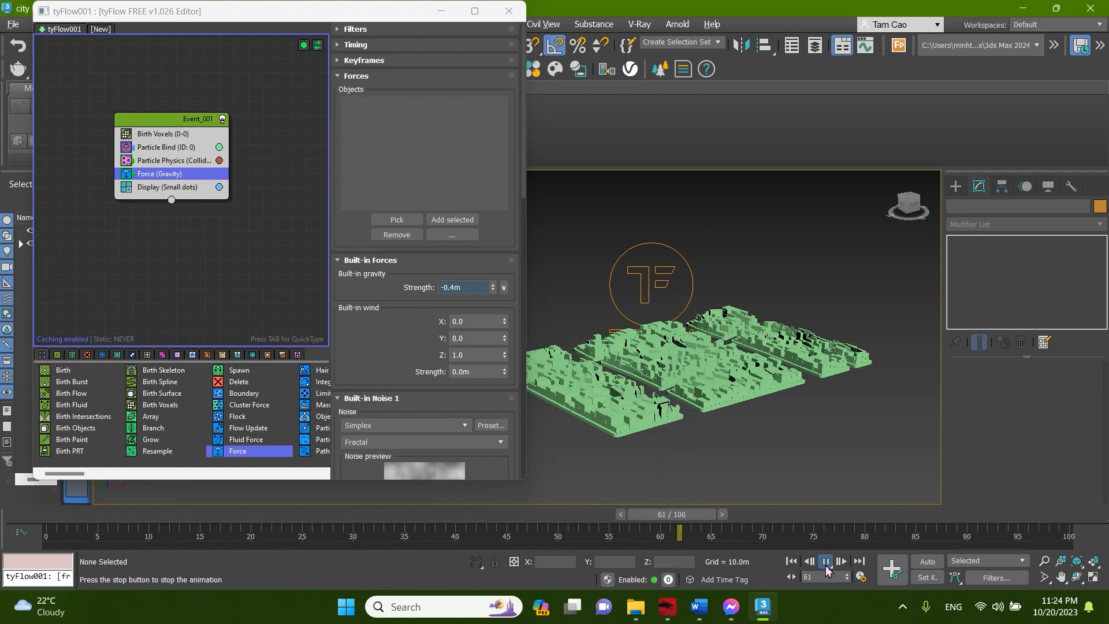
left_click(825, 565)
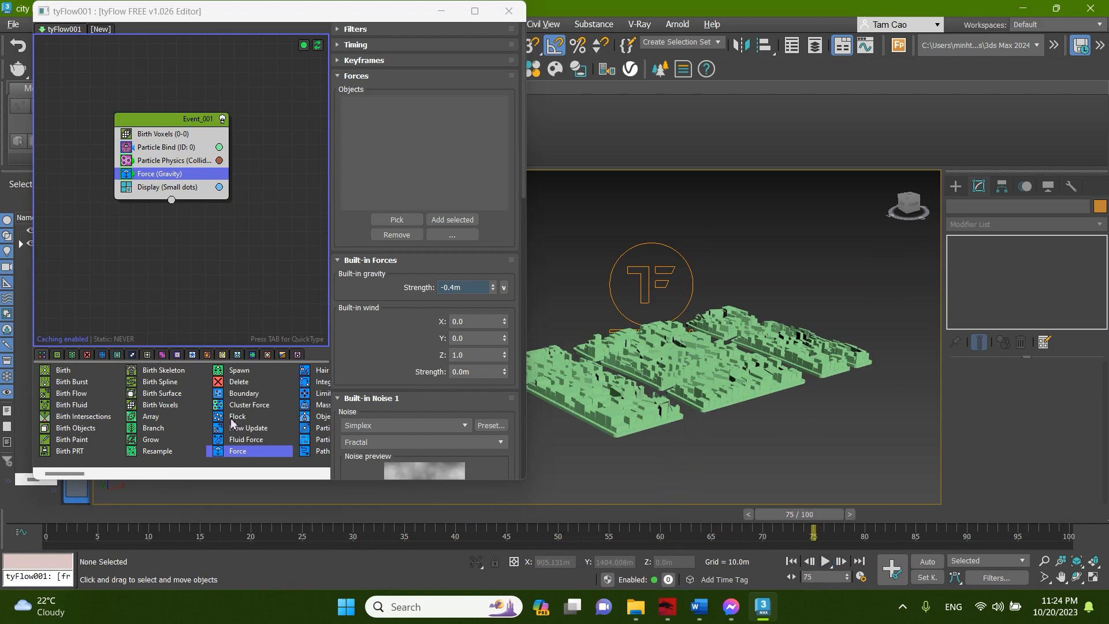
Look through the operator list for one that makes the particles collide with the city blocks.
scroll(225, 437, "down", 5)
scroll(225, 430, "down", 5)
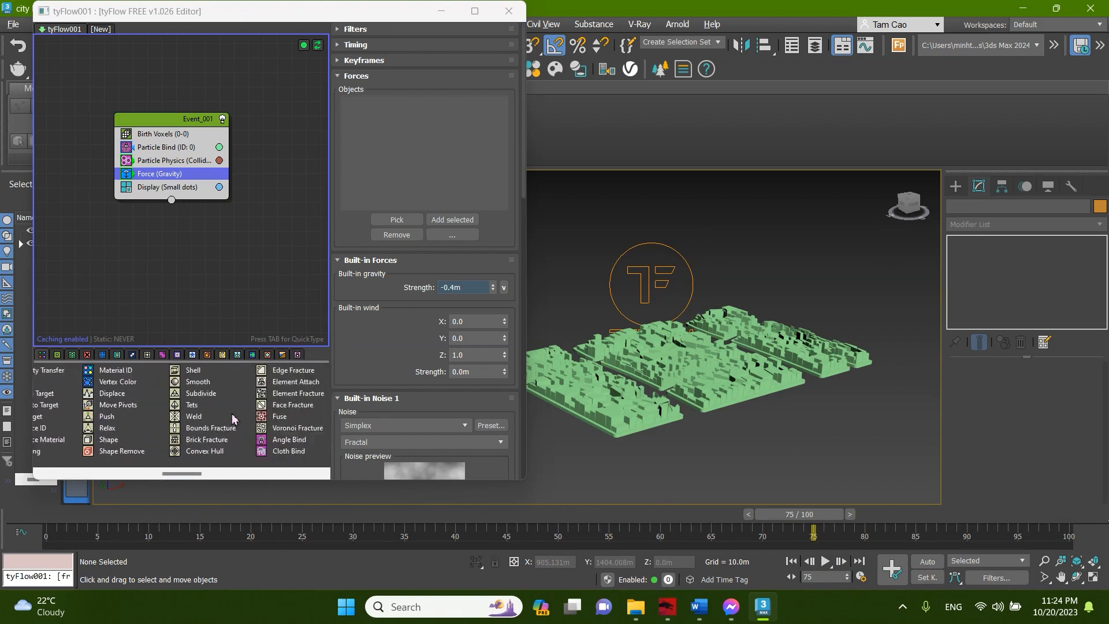
scroll(165, 433, "up", 3)
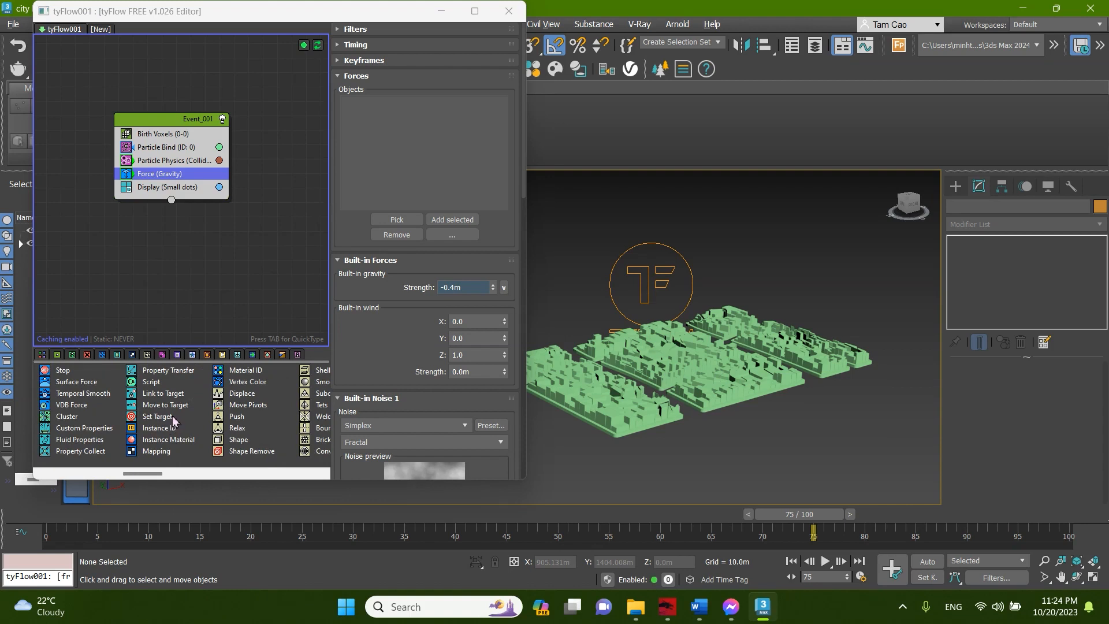
key("c")
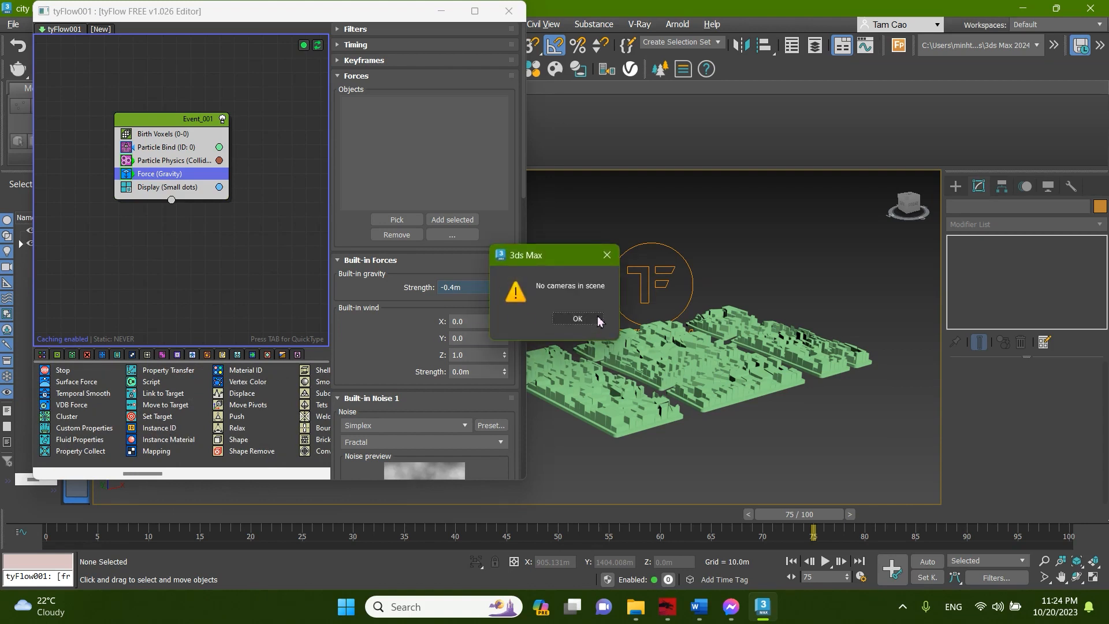
left_click(577, 318)
scroll(191, 407, "down", 3)
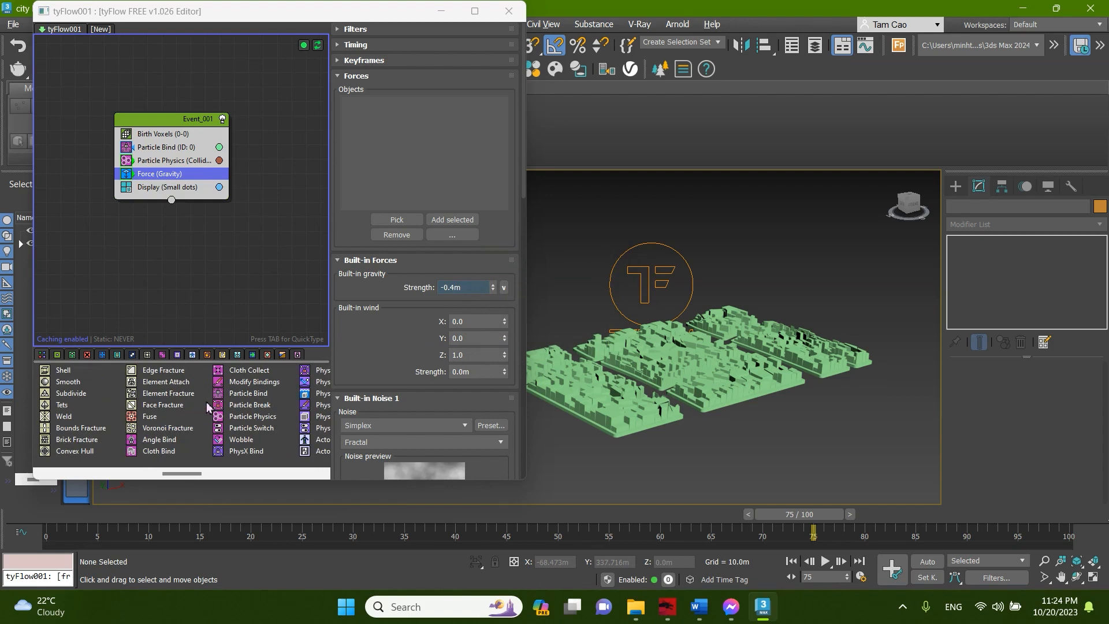
scroll(173, 442, "down", 2)
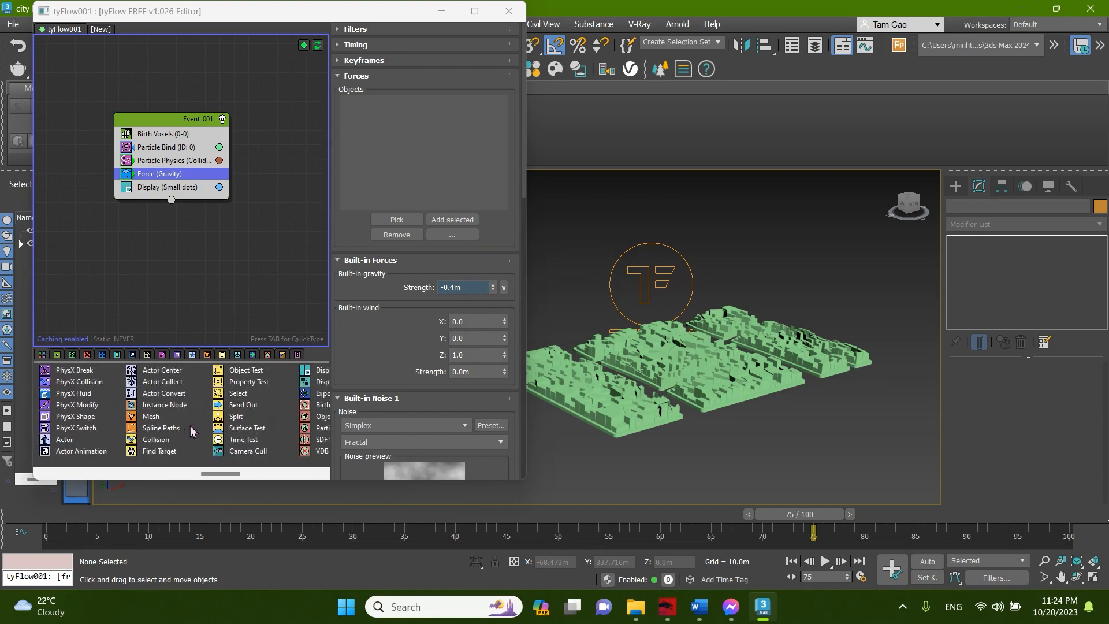
scroll(208, 420, "down", 3)
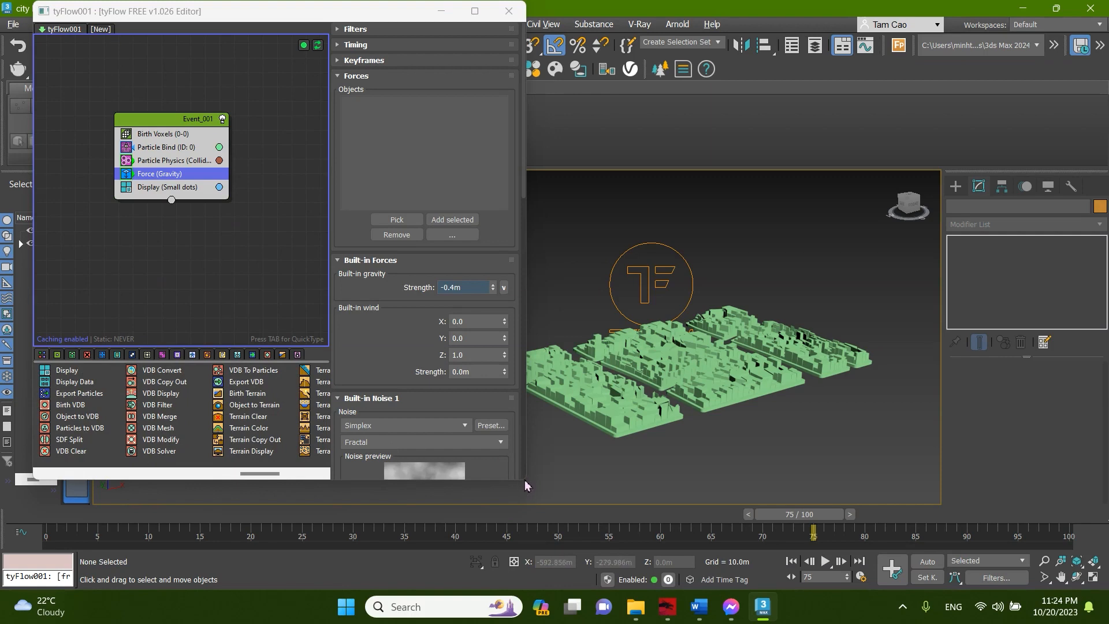
Enlarge the editor window and add a Collision operator to the event between Force and Display.
left_click_drag(525, 485, 598, 514)
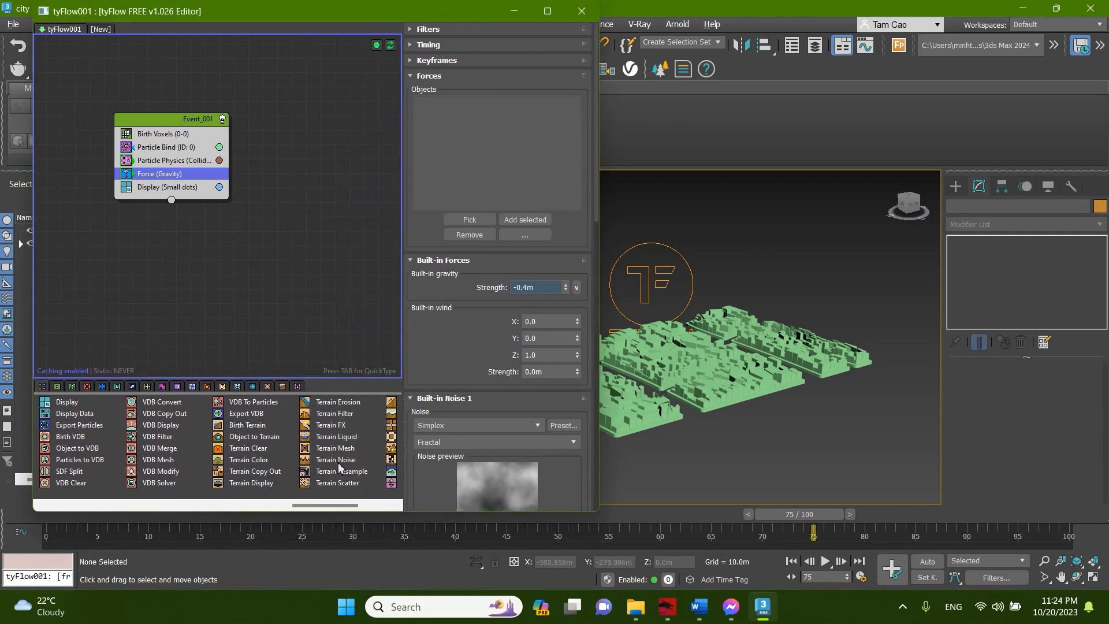
scroll(309, 506, "up", 5)
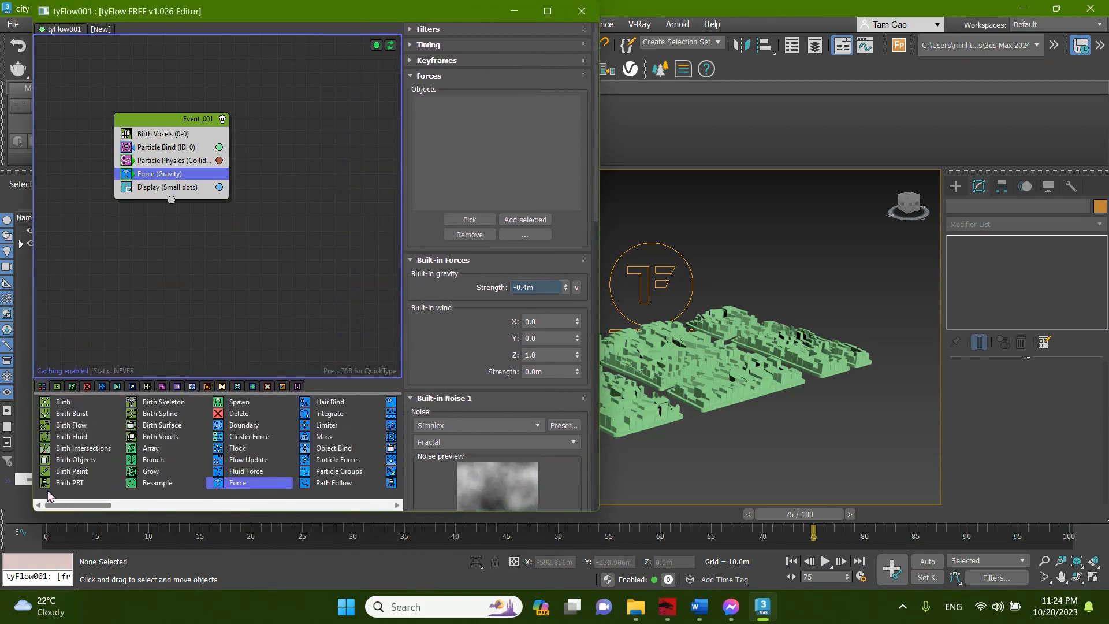
scroll(81, 506, "down", 3)
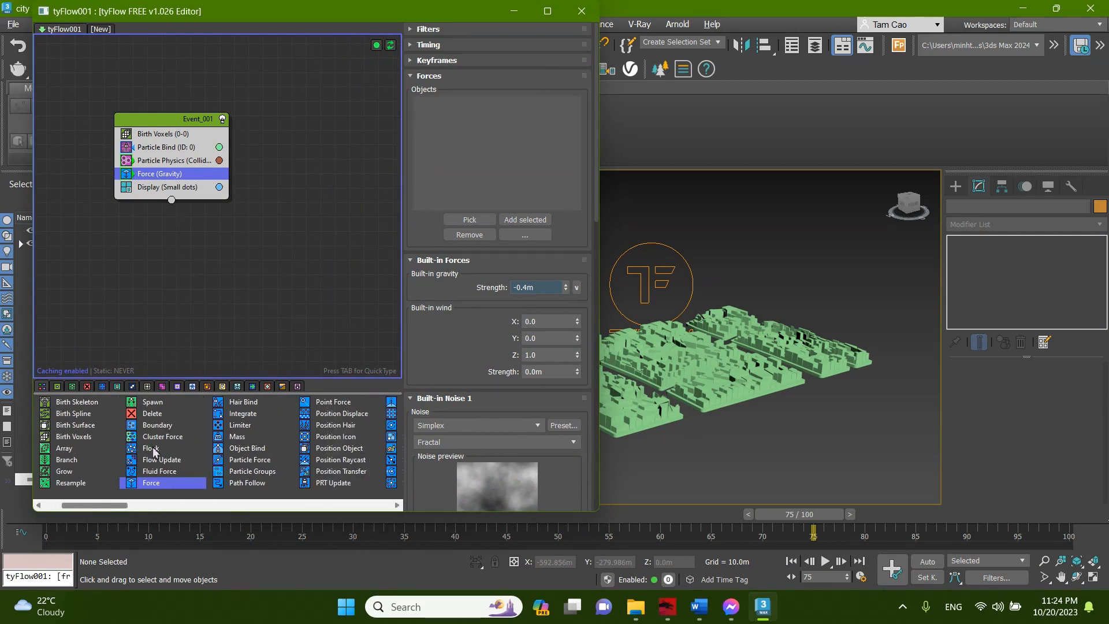
scroll(276, 448, "down", 3)
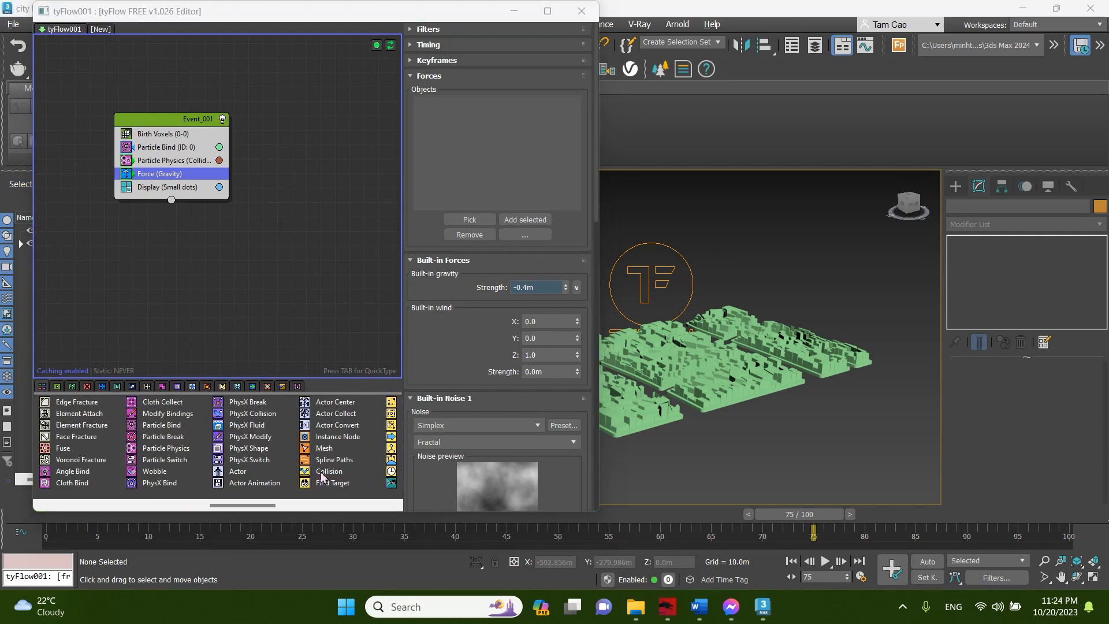
mouse_move(321, 477)
left_mouse_down()
mouse_move(168, 181)
mouse_move(158, 203)
left_mouse_up()
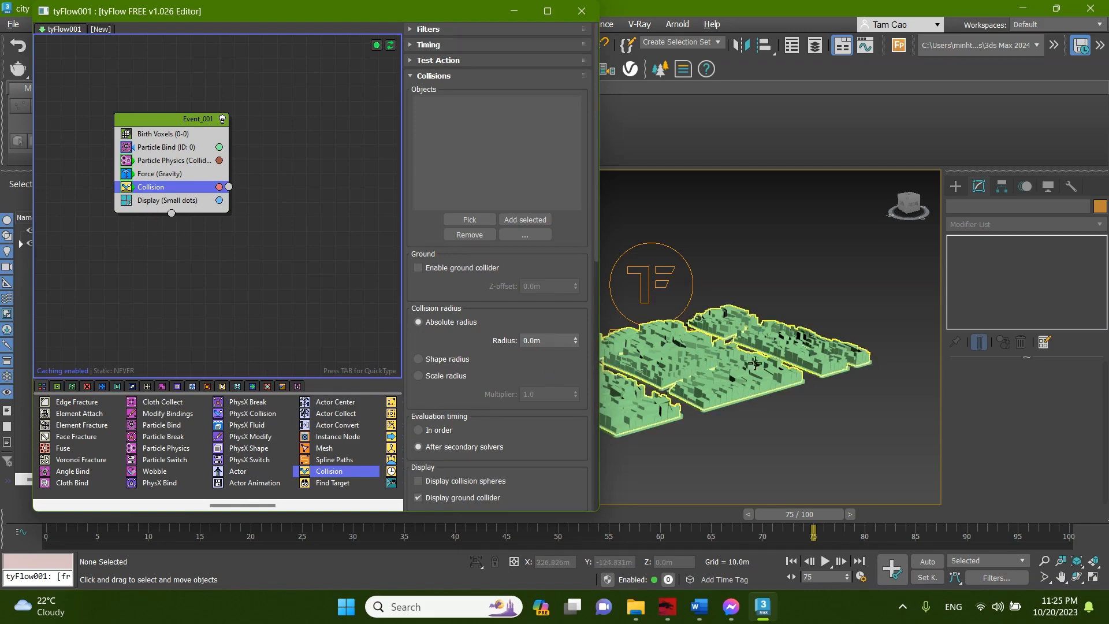
Pick the buildings object in the viewport as the Collision operator's collider.
scroll(644, 341, "down", 5)
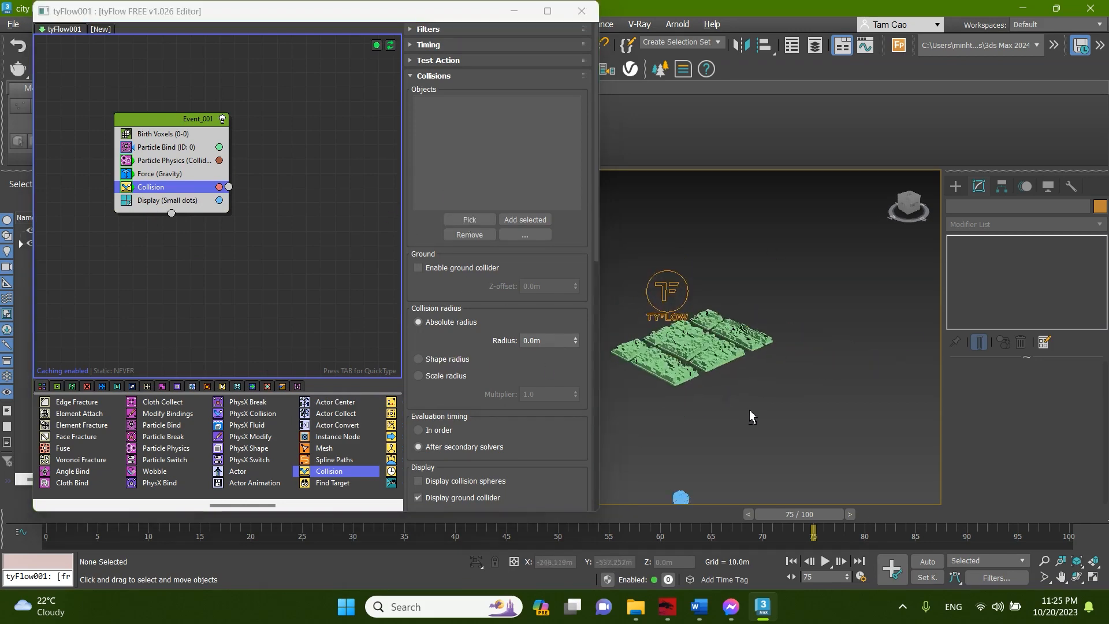
scroll(644, 341, "up", 3)
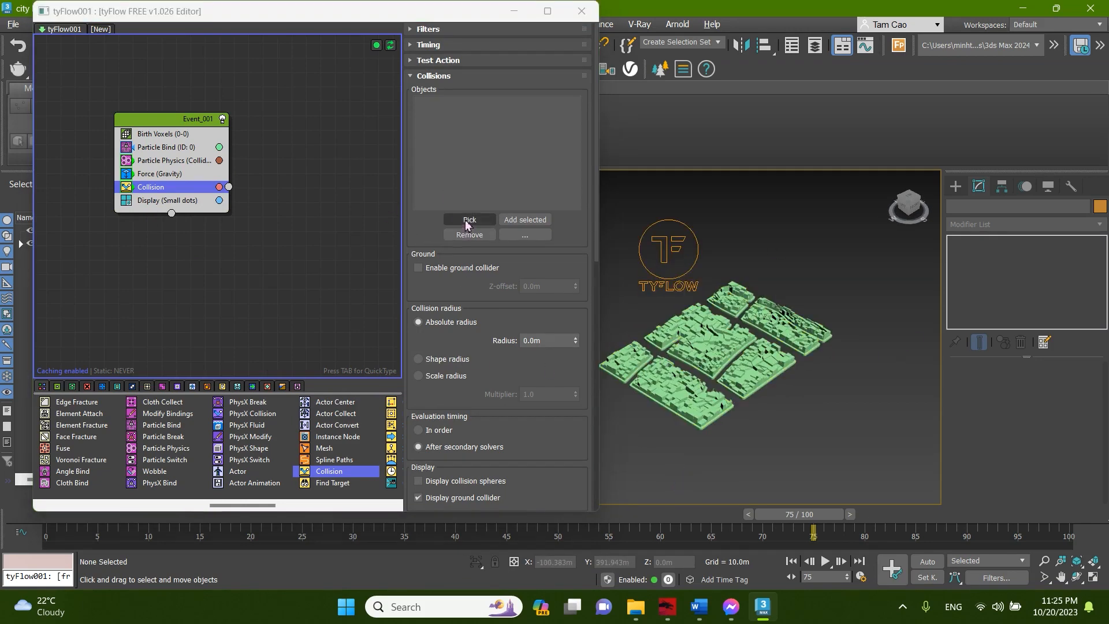
left_click(469, 219)
scroll(658, 371, "up", 5)
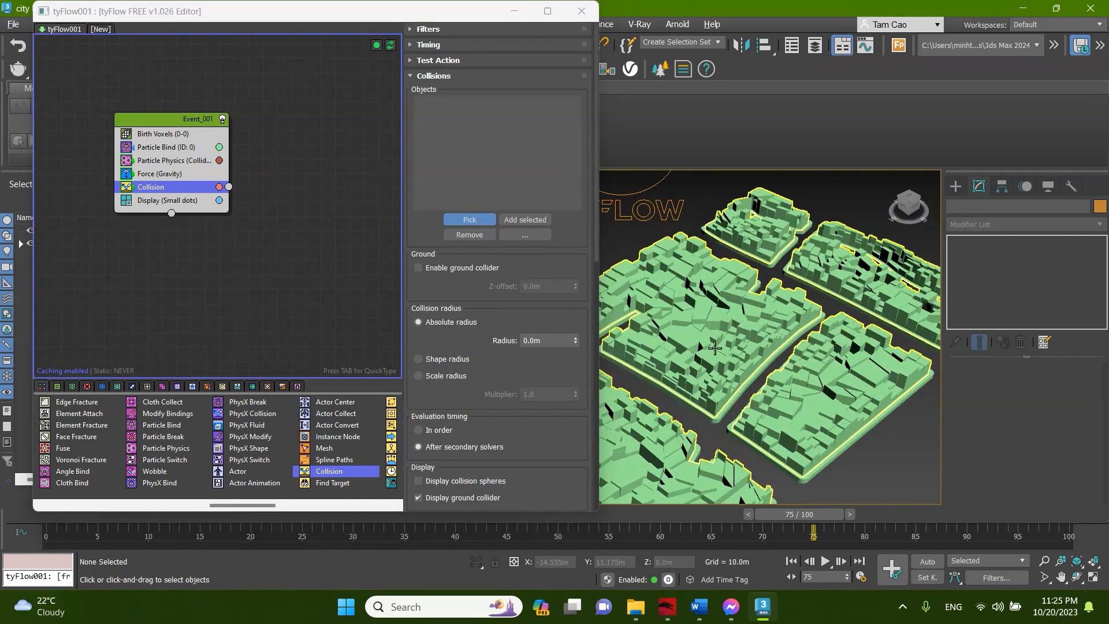
left_click(714, 346)
Play the simulation to check how the particles collide with the buildings, and stop the playback.
scroll(745, 375, "down", 3)
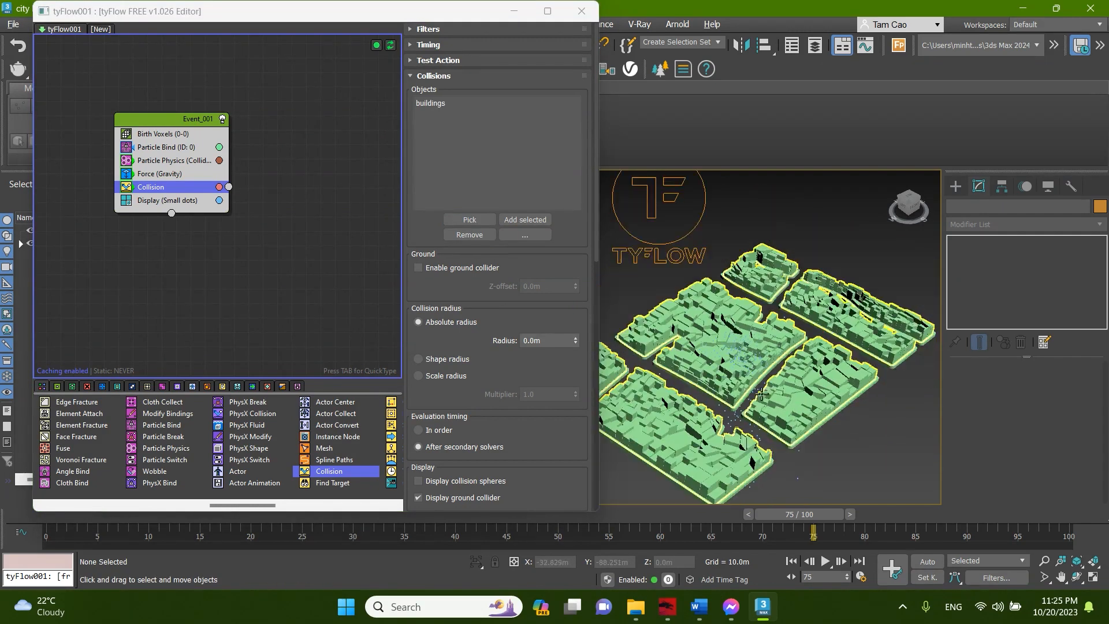
scroll(754, 401, "up", 2)
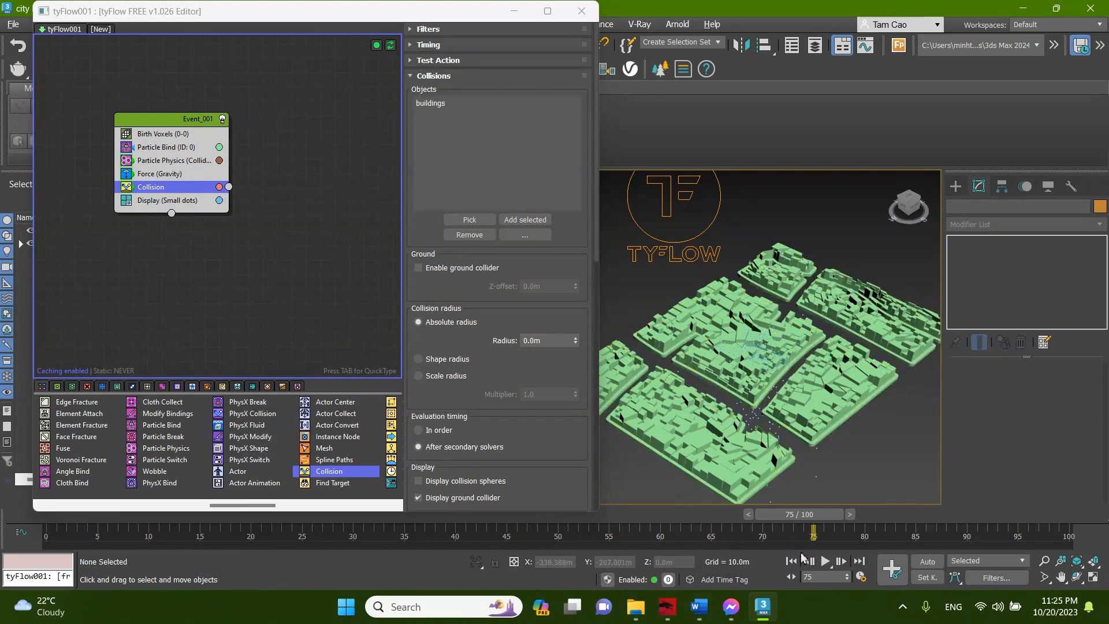
left_click(827, 563)
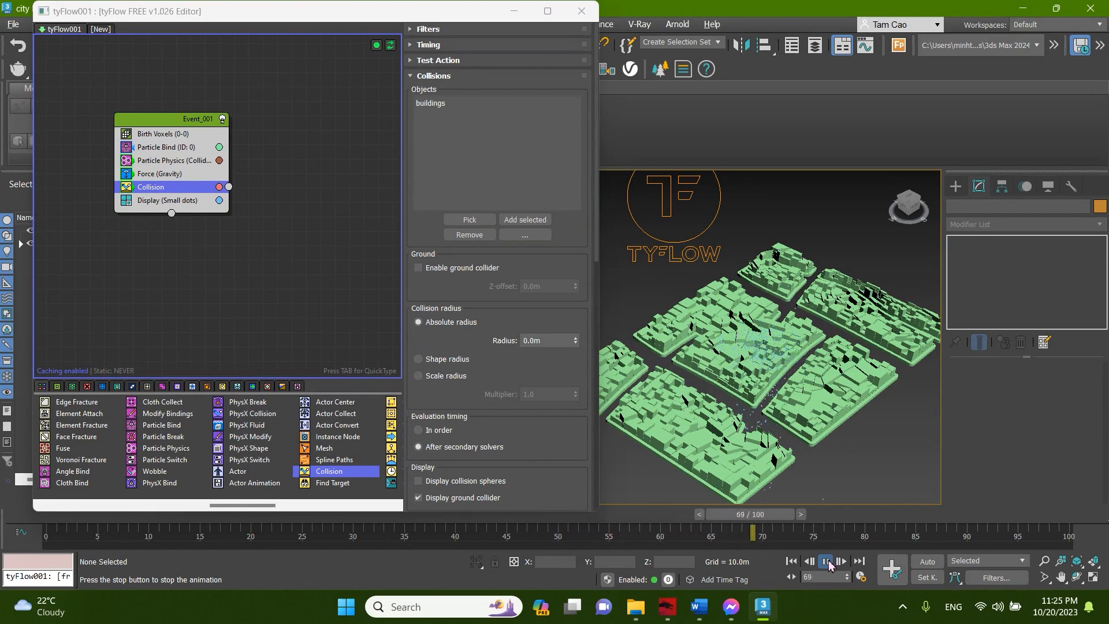
left_click(826, 561)
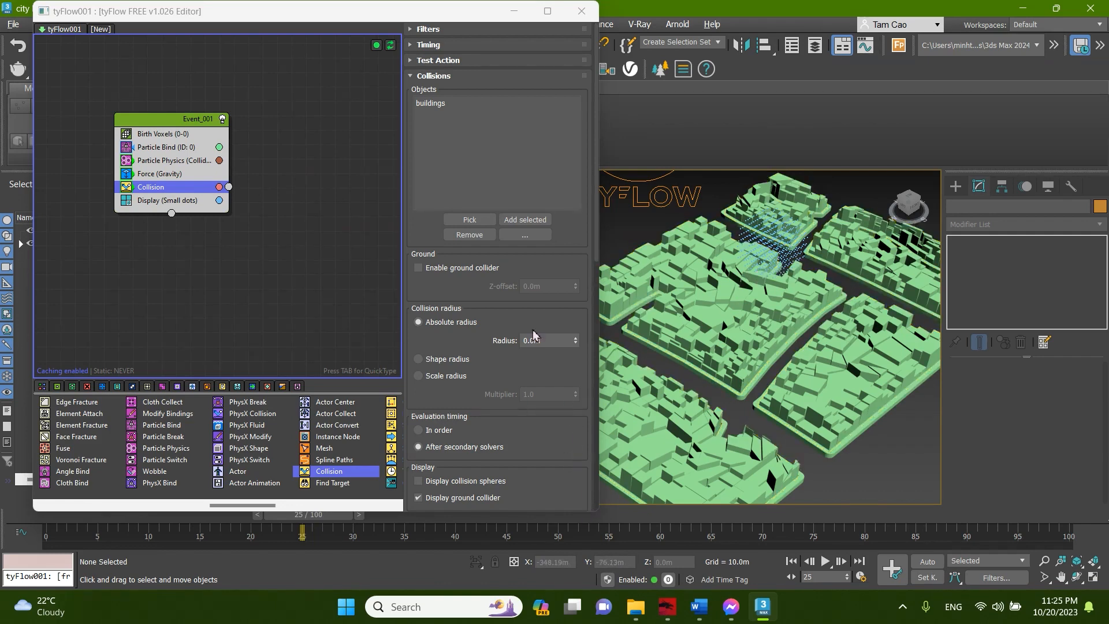
Set the Collision operator's particle interaction to Collide with front faces.
scroll(504, 378, "down", 8)
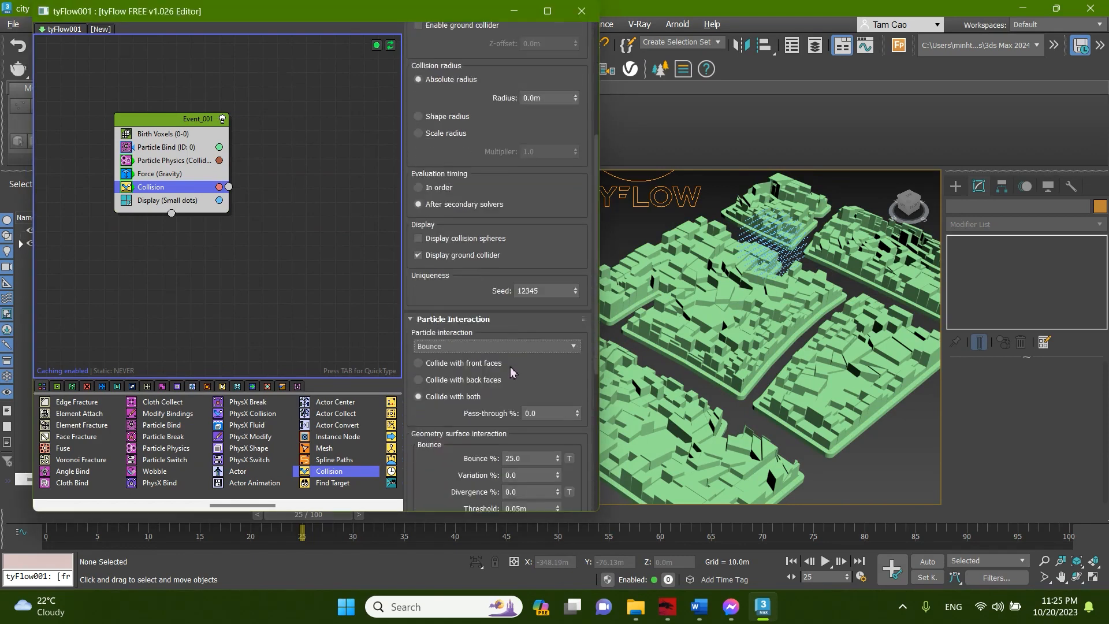
scroll(400, 254, "up", 1)
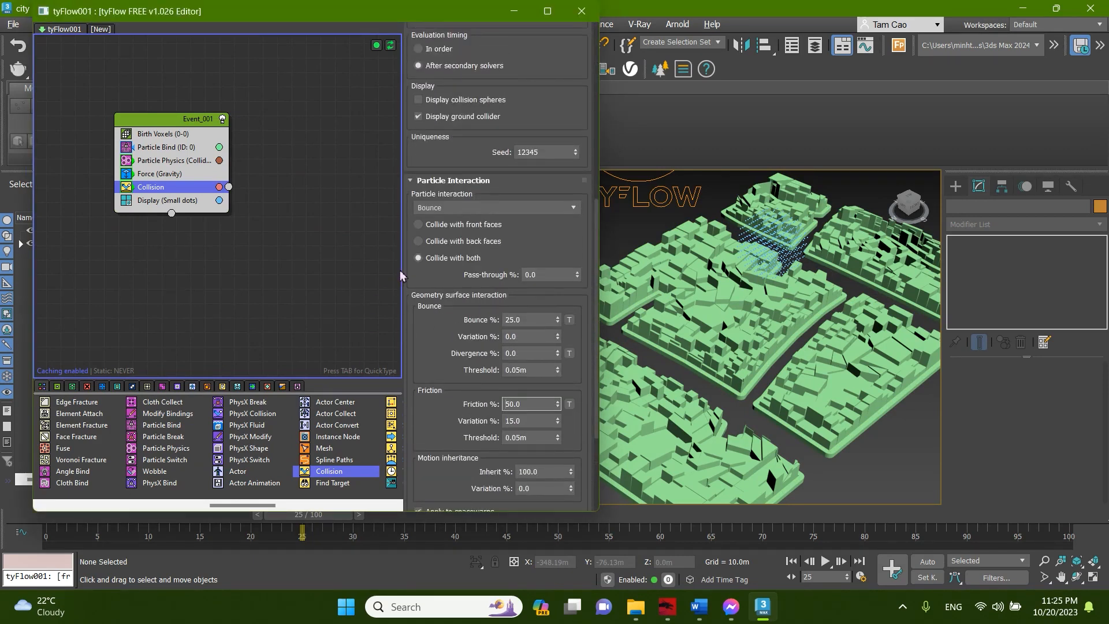
left_click(452, 225)
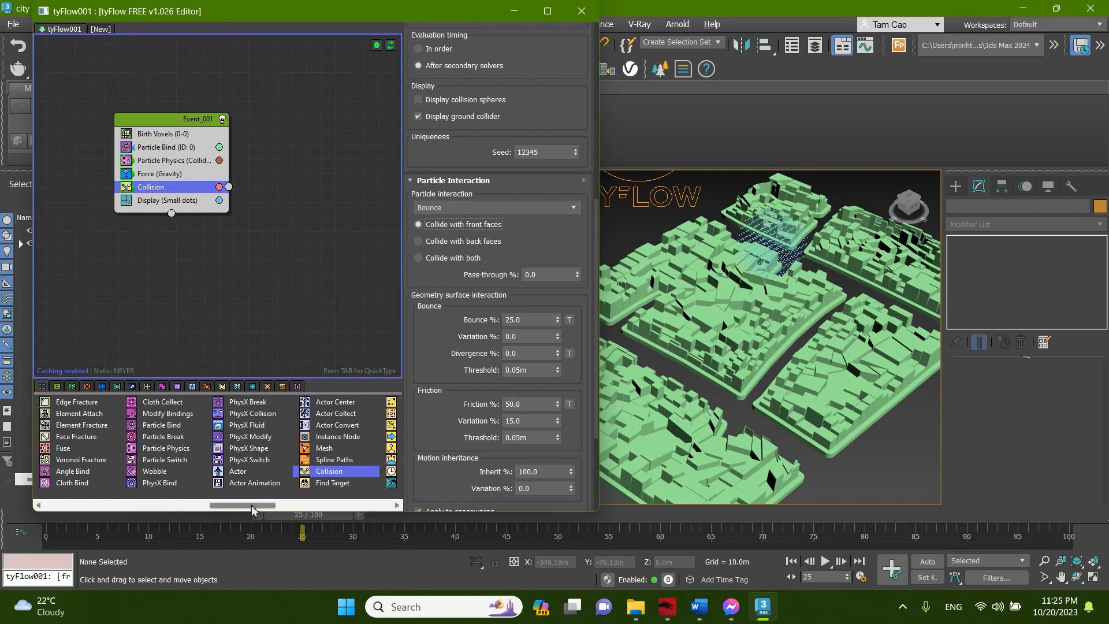
Look through the operator list for the next operator to add to the event.
scroll(270, 508, "right", 1)
scroll(271, 509, "right", 5)
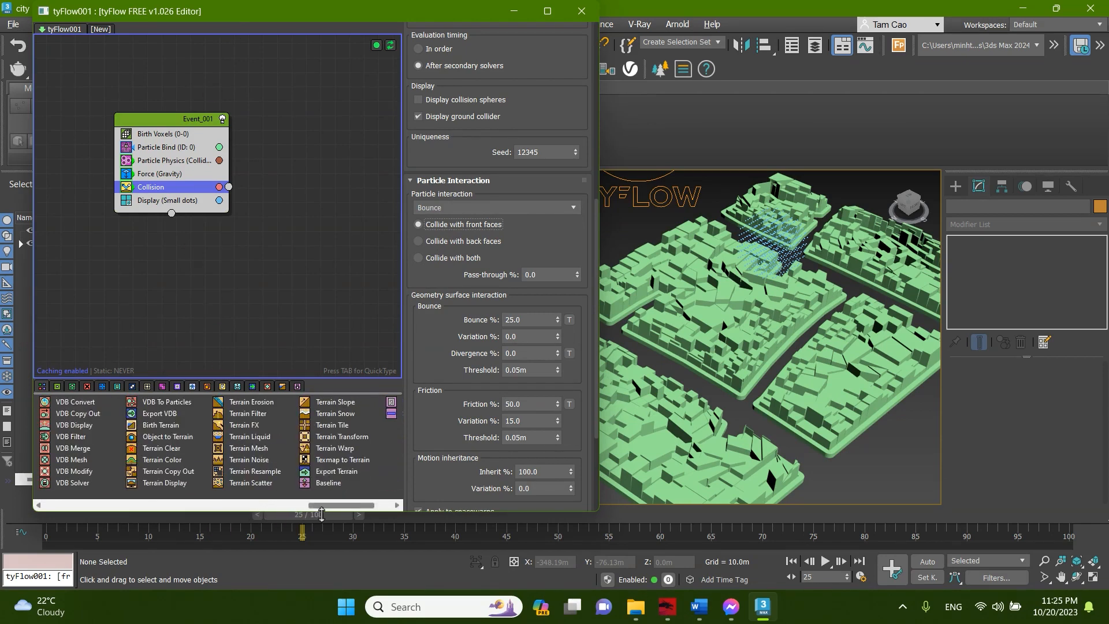
left_click_drag(337, 506, 163, 470)
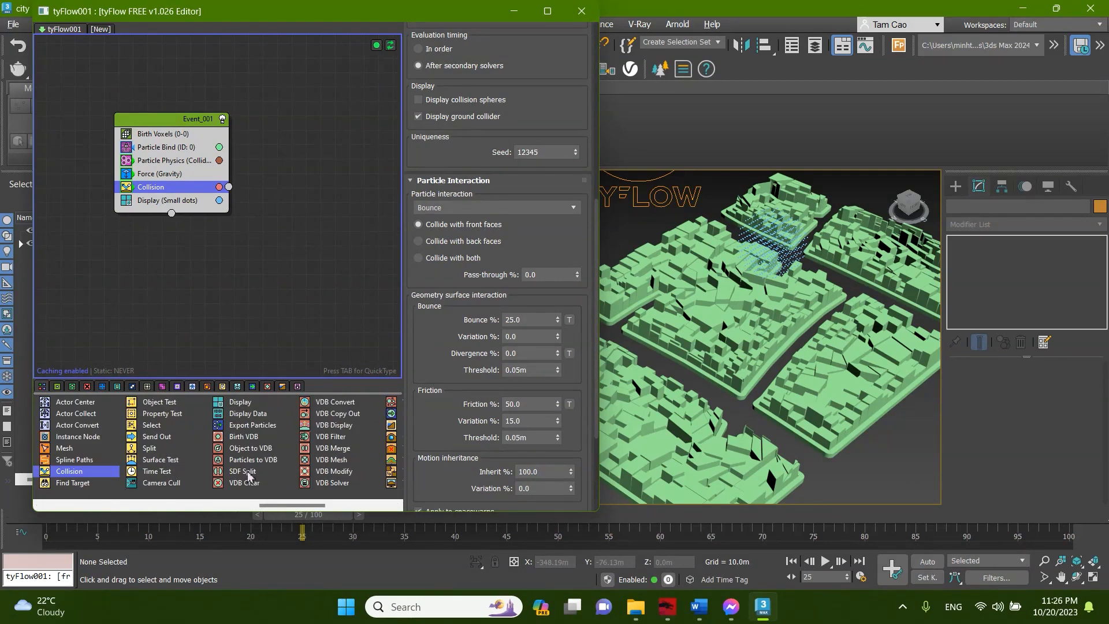
scroll(254, 472, "down", 2)
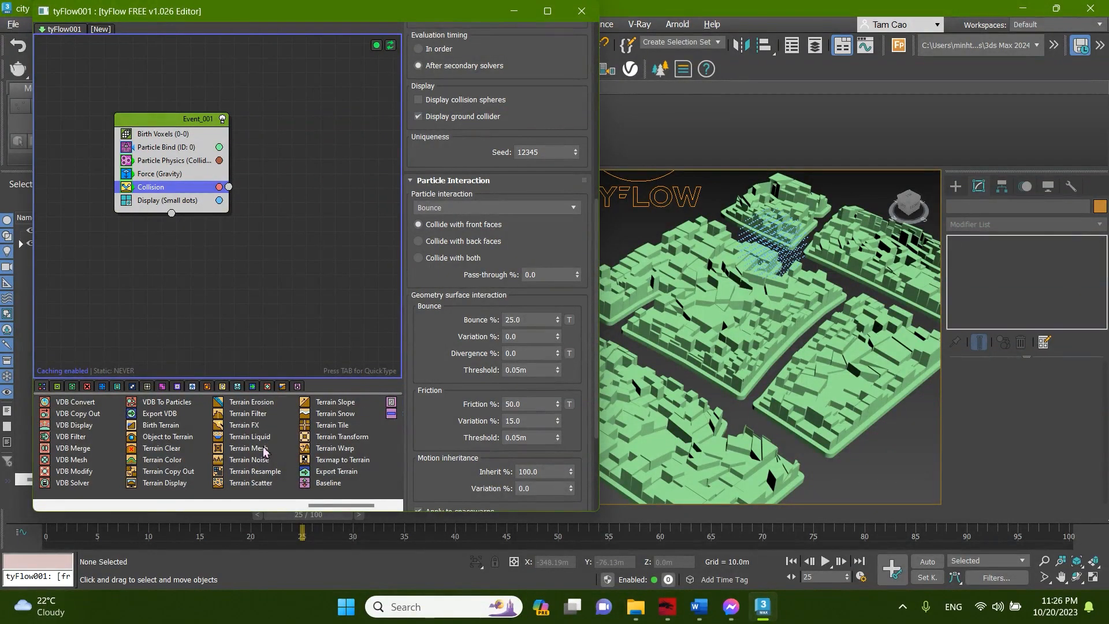
scroll(261, 453, "down", 2)
scroll(283, 448, "up", 4)
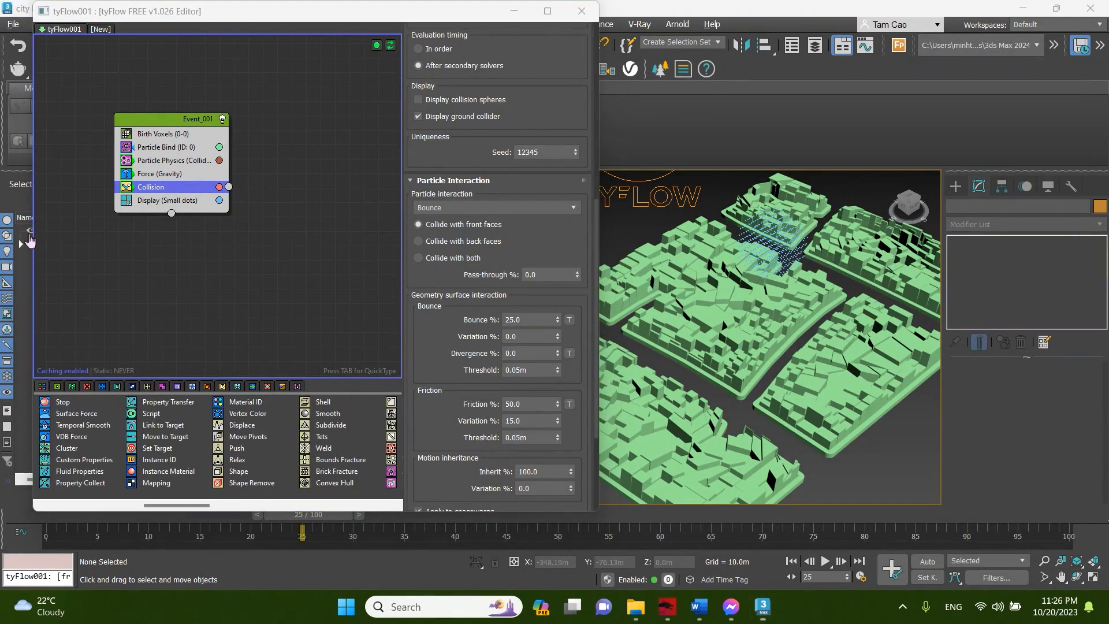
Add a Shape operator between Collision and Display in the first event, using the 3D Cube mesh.
left_click_drag(260, 473, 173, 191)
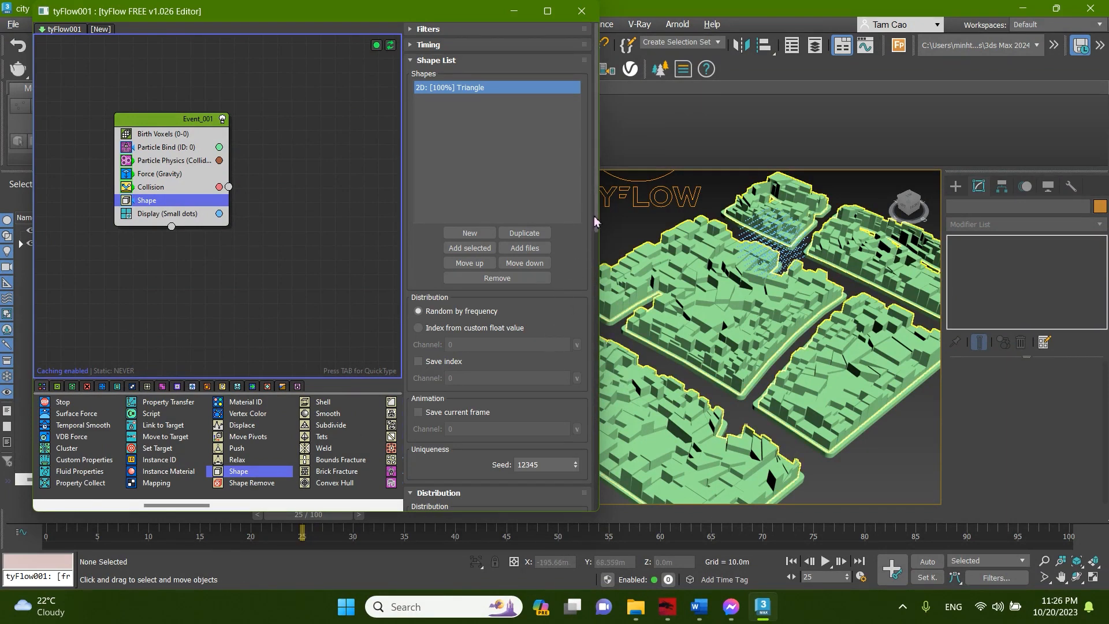
left_click_drag(596, 218, 593, 386)
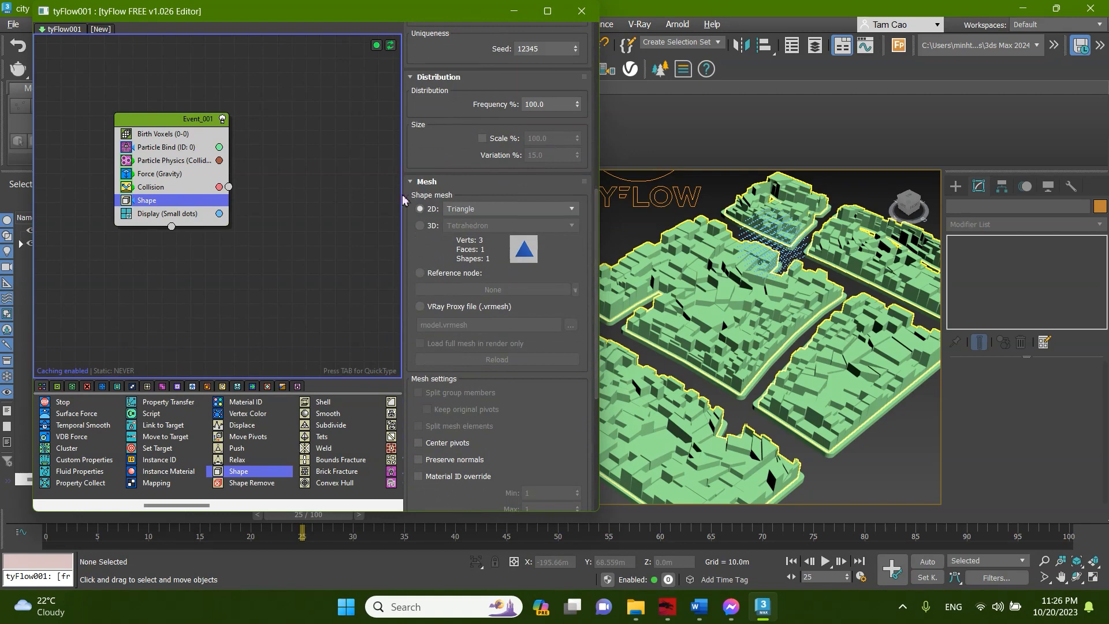
left_click(422, 225)
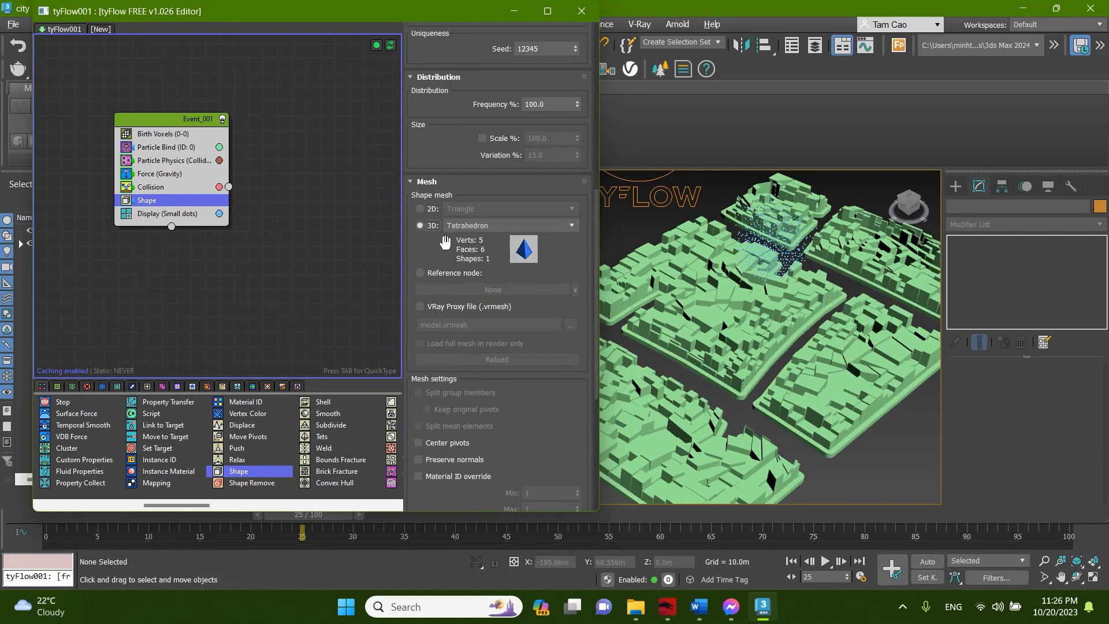
left_click(479, 227)
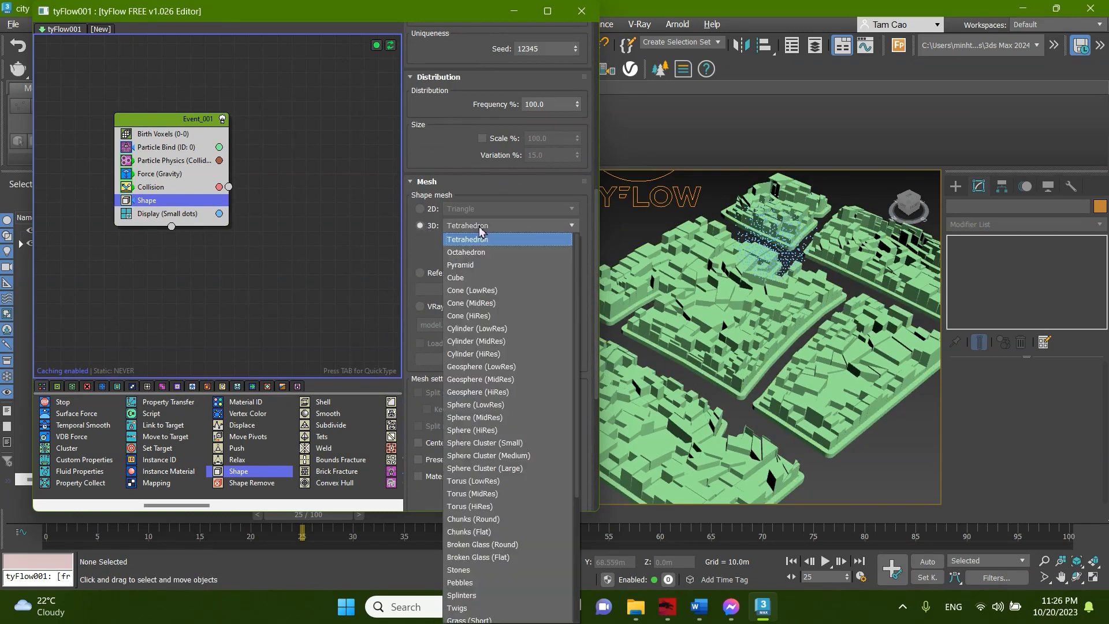
left_click(468, 278)
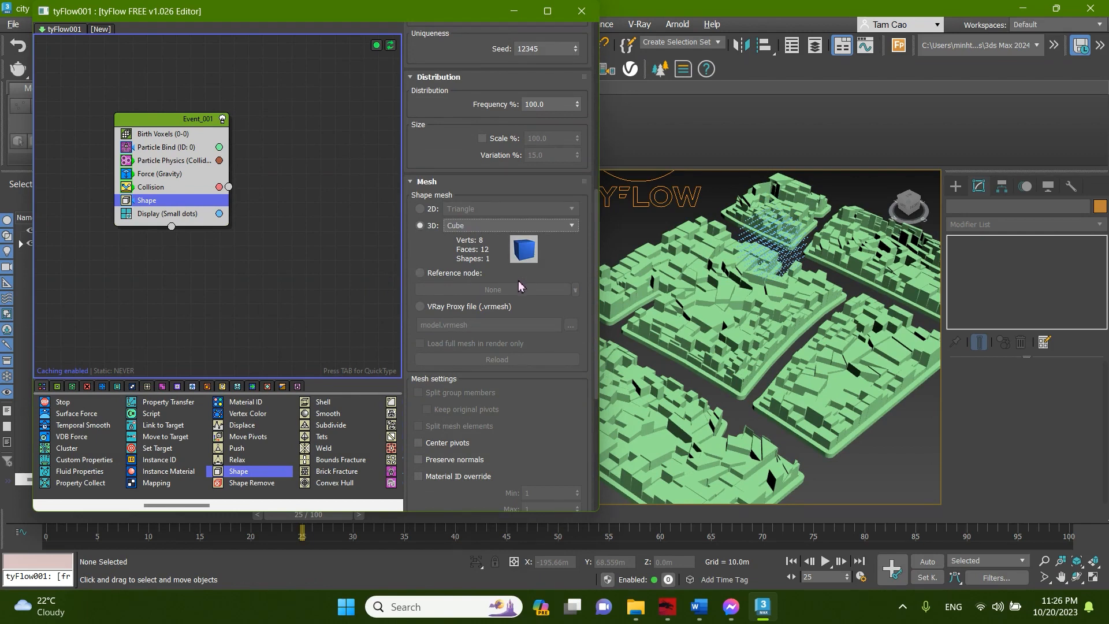
Set the first event's Display operator to the Geometry display mode.
left_click(172, 217)
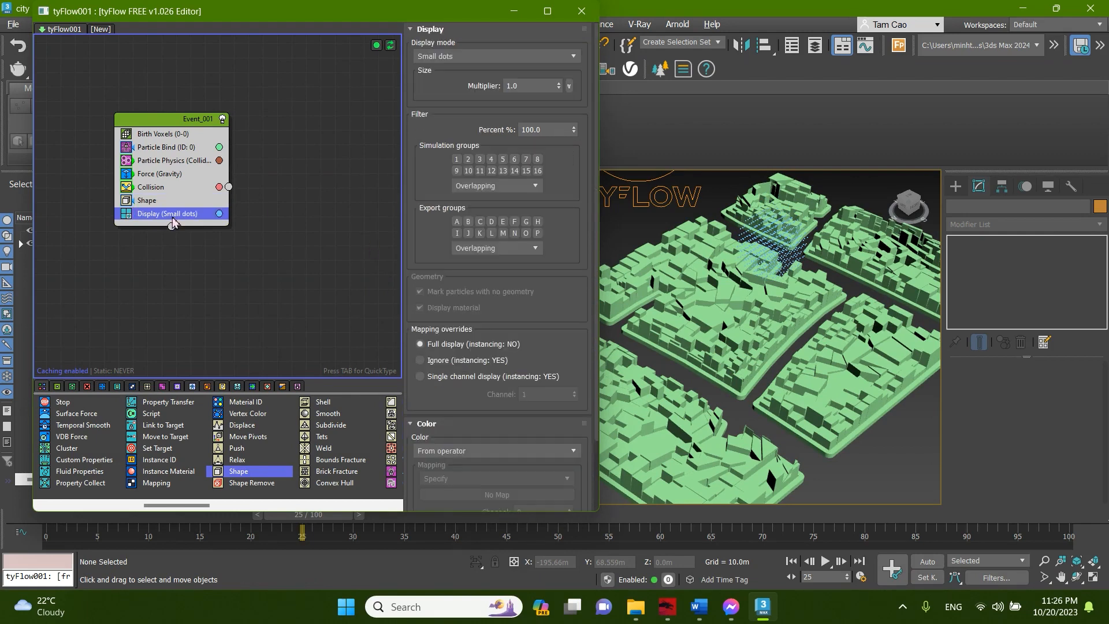
left_click(485, 58)
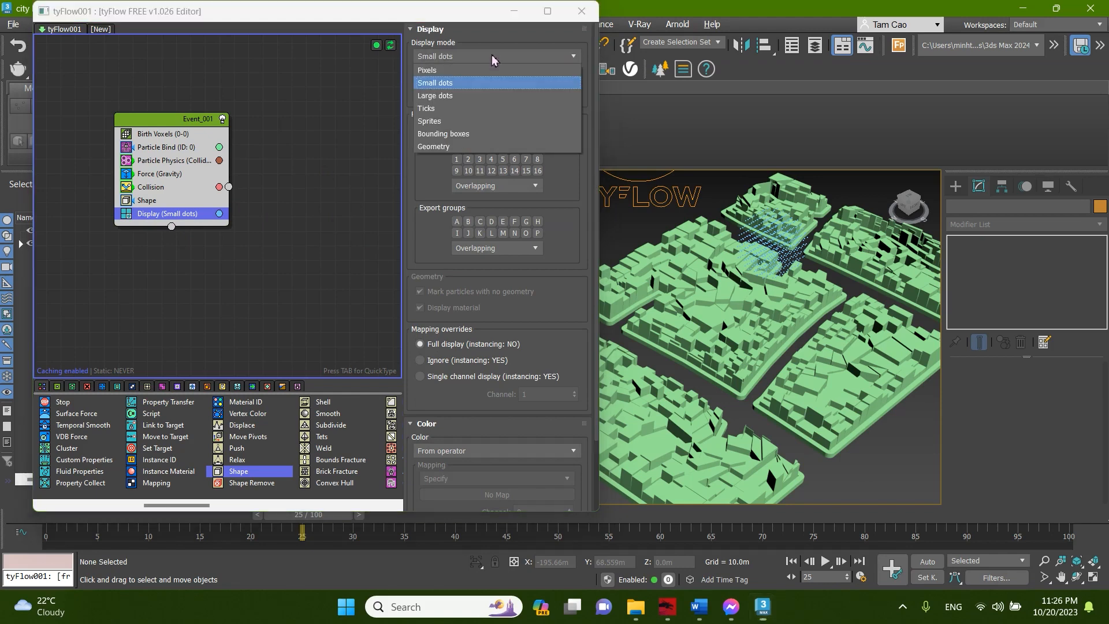
left_click(434, 147)
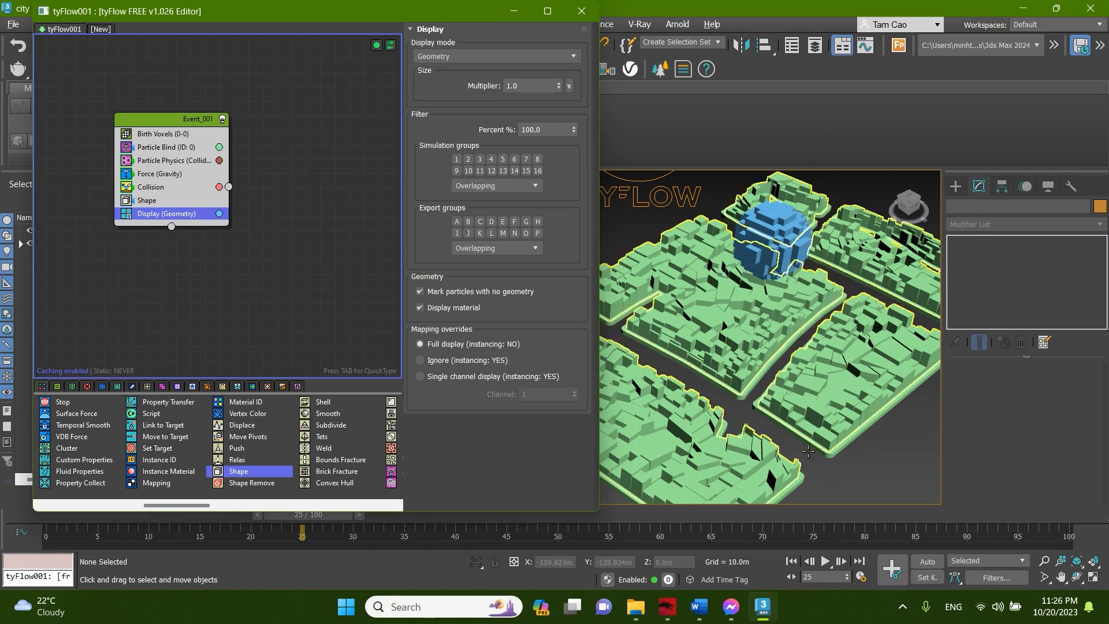
Play the simulation to check how the cube particles hit the buildings, and stop the playback.
left_click(825, 561)
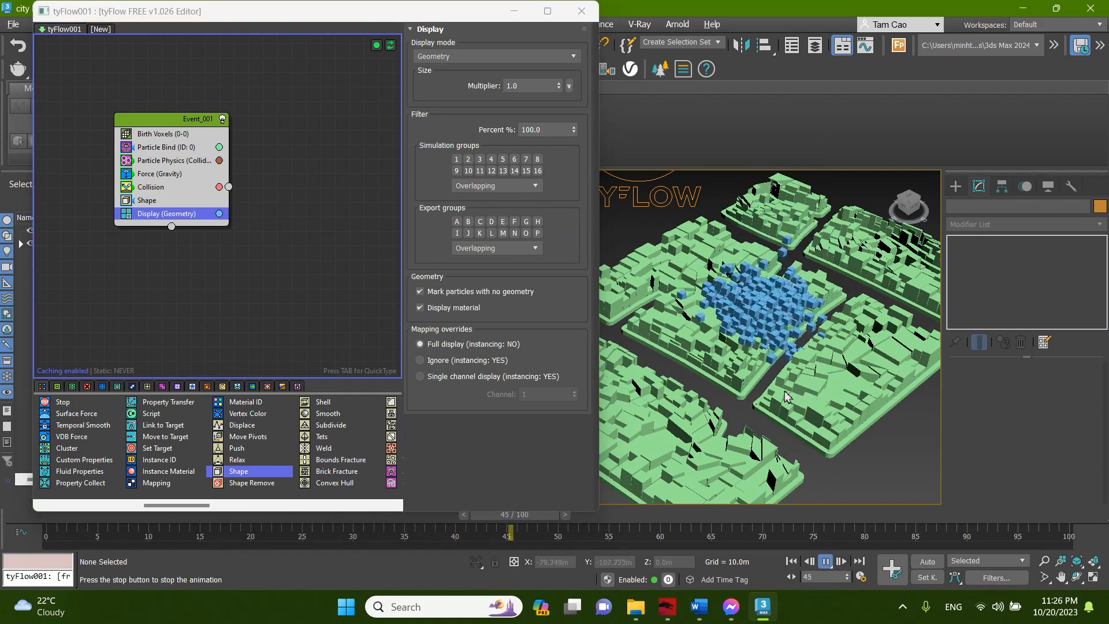
left_click(825, 562)
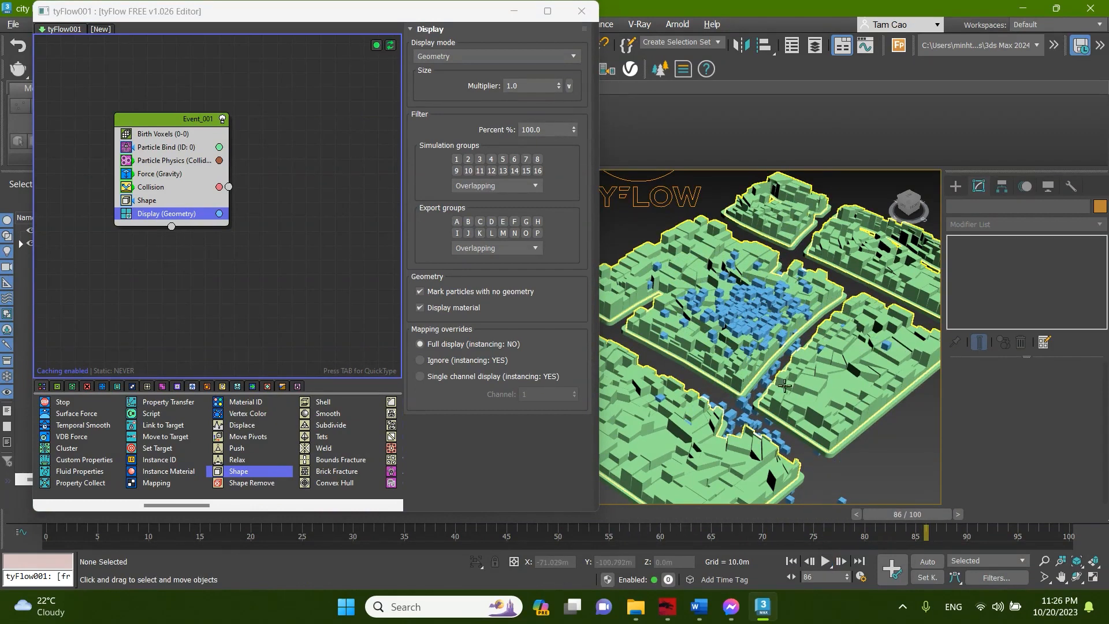
scroll(790, 383, "down", 4)
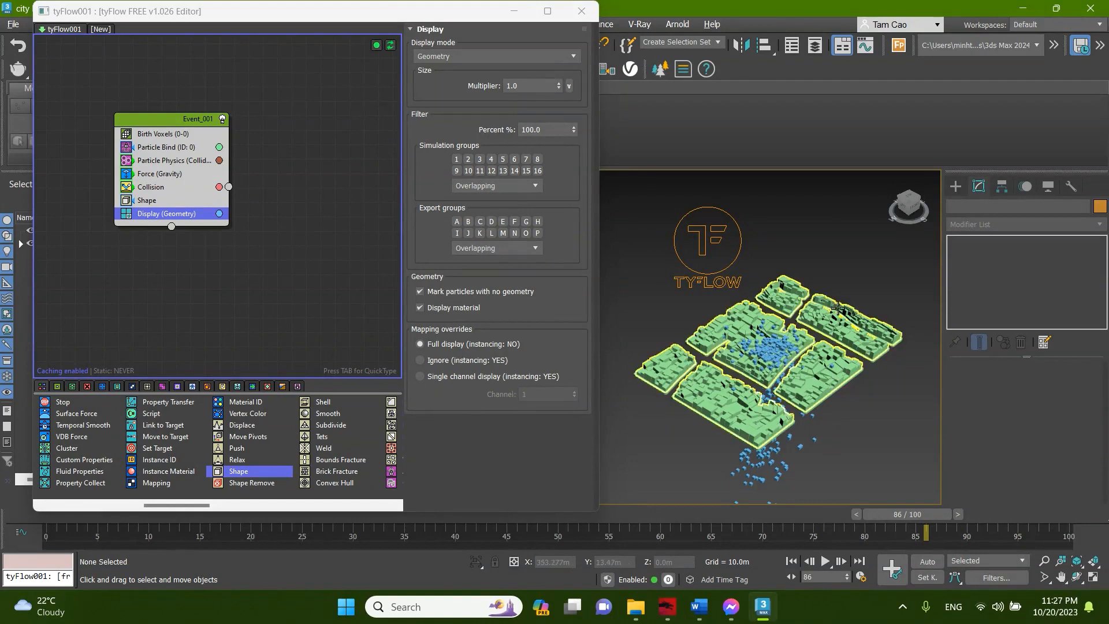
Create a second event from a Display operator and place it beside and slightly below the first event.
scroll(266, 459, "down", 10)
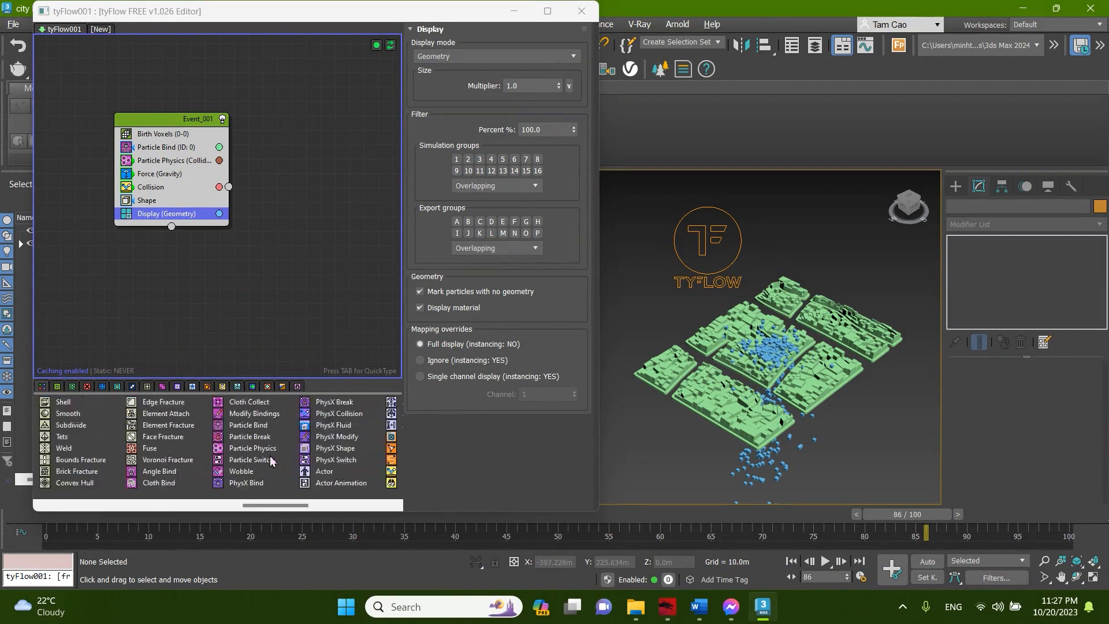
scroll(275, 460, "up", 3)
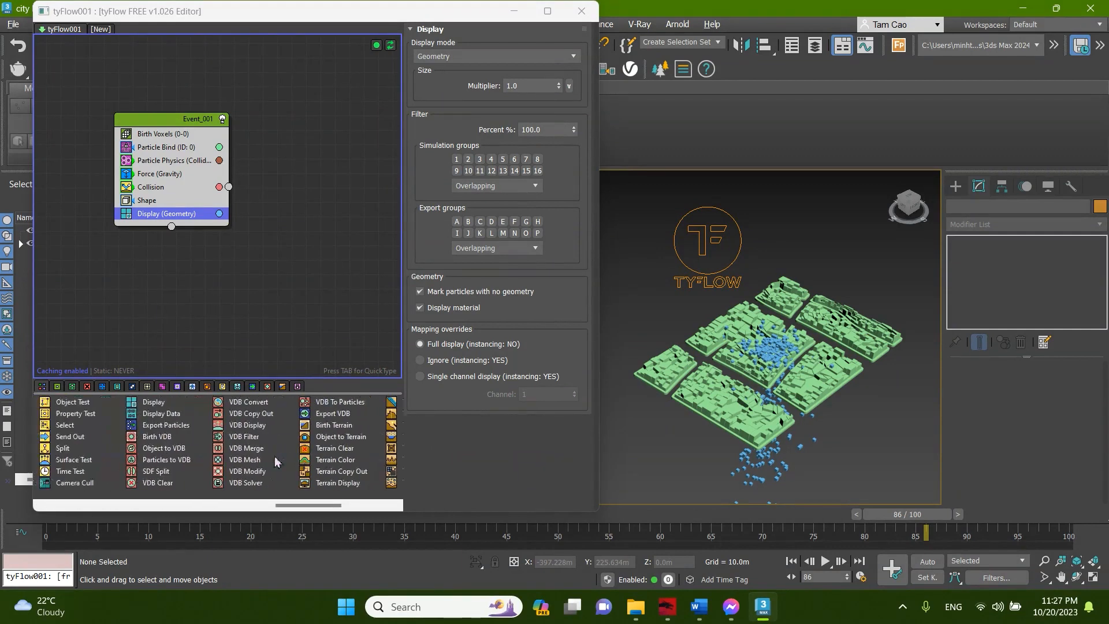
left_click_drag(160, 400, 294, 278)
middle_click_drag(202, 321, 194, 322)
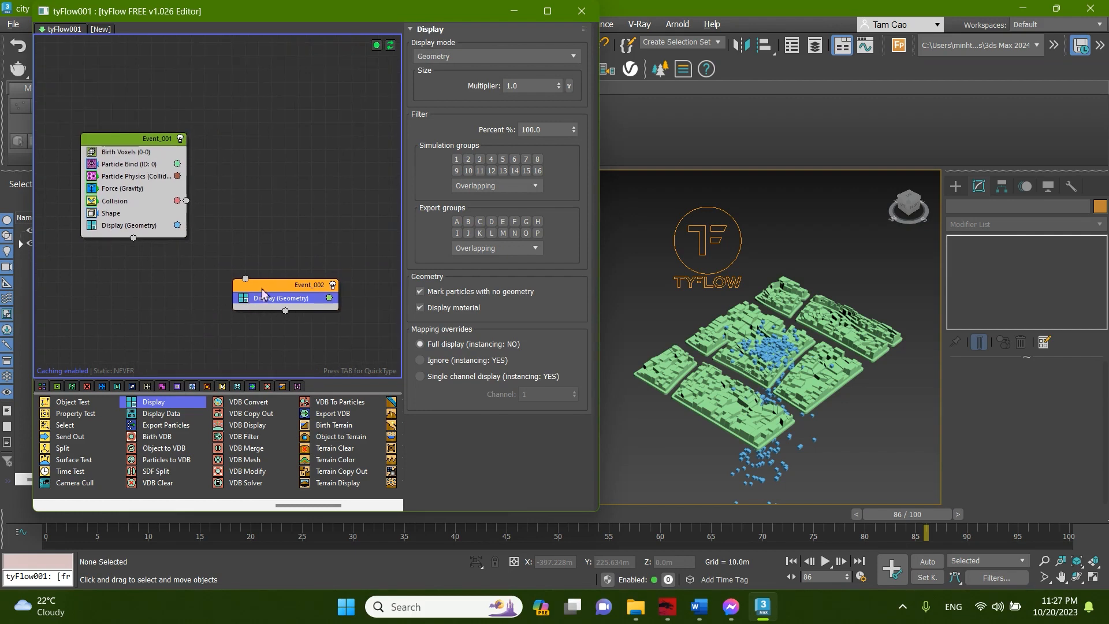
left_click_drag(261, 289, 275, 258)
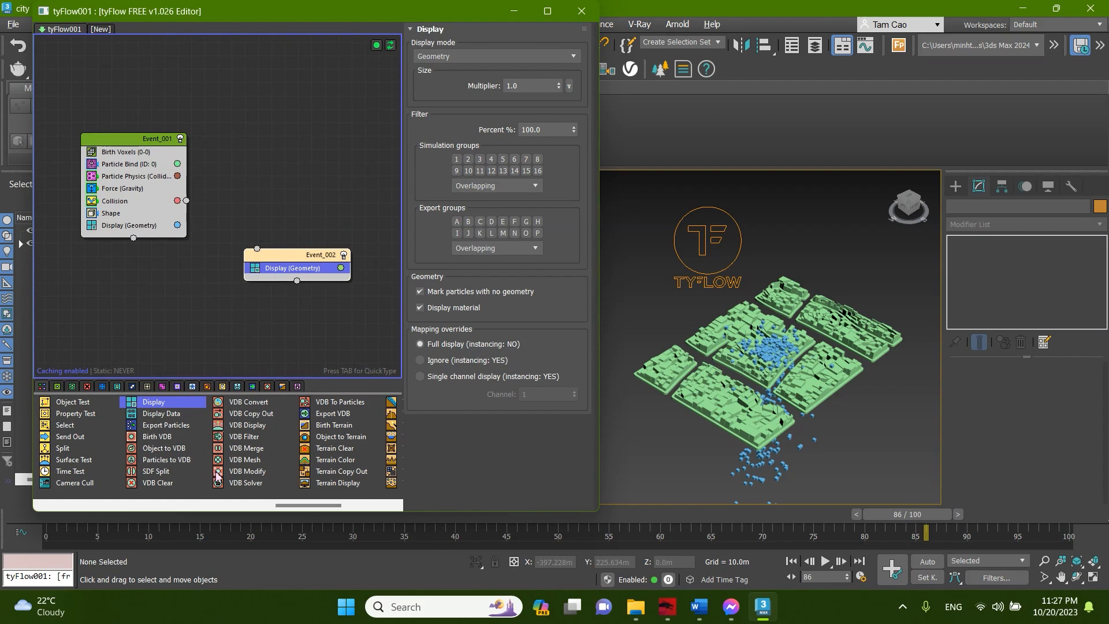
Add a Voronoi Fracture operator above Display in the second event and look over its settings.
left_click_drag(306, 506, 25, 512)
scroll(162, 456, "down", 6)
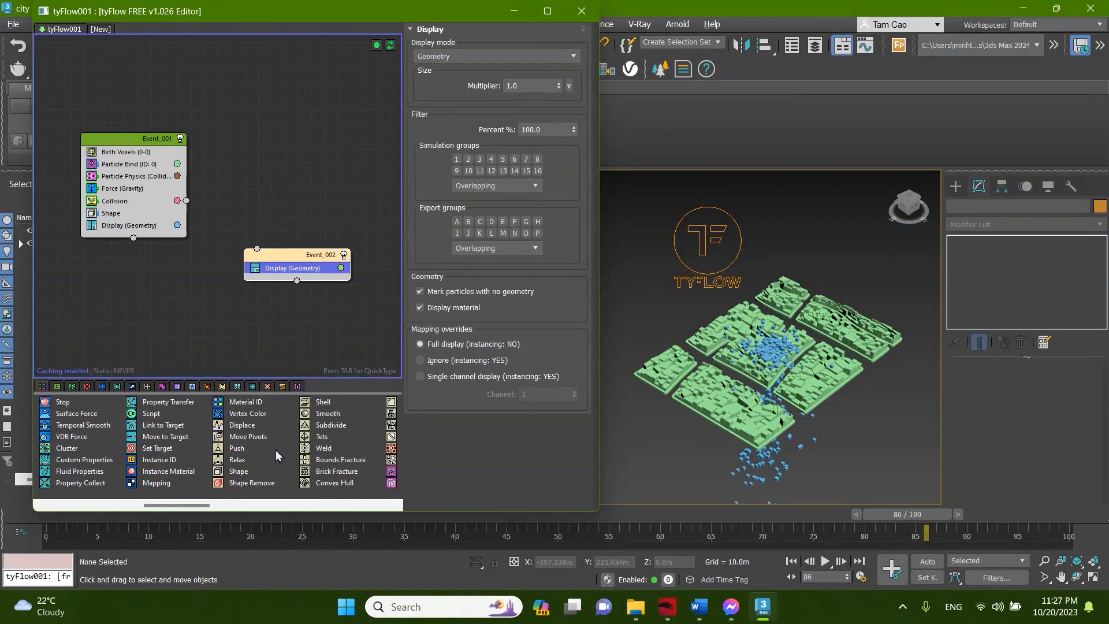
scroll(281, 461, "down", 3)
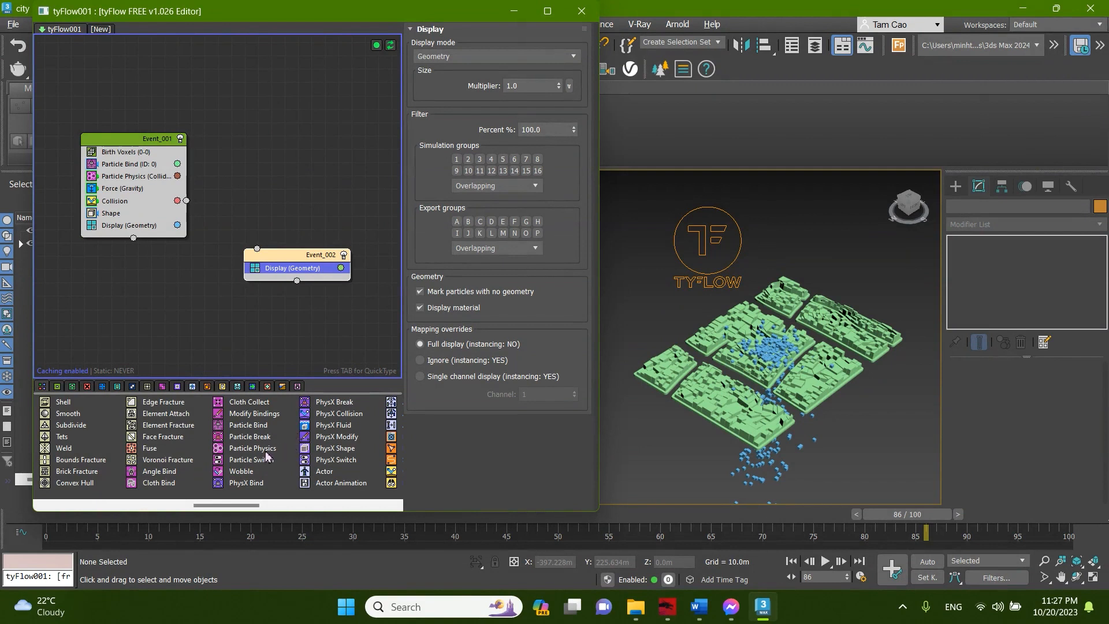
scroll(268, 453, "down", 3)
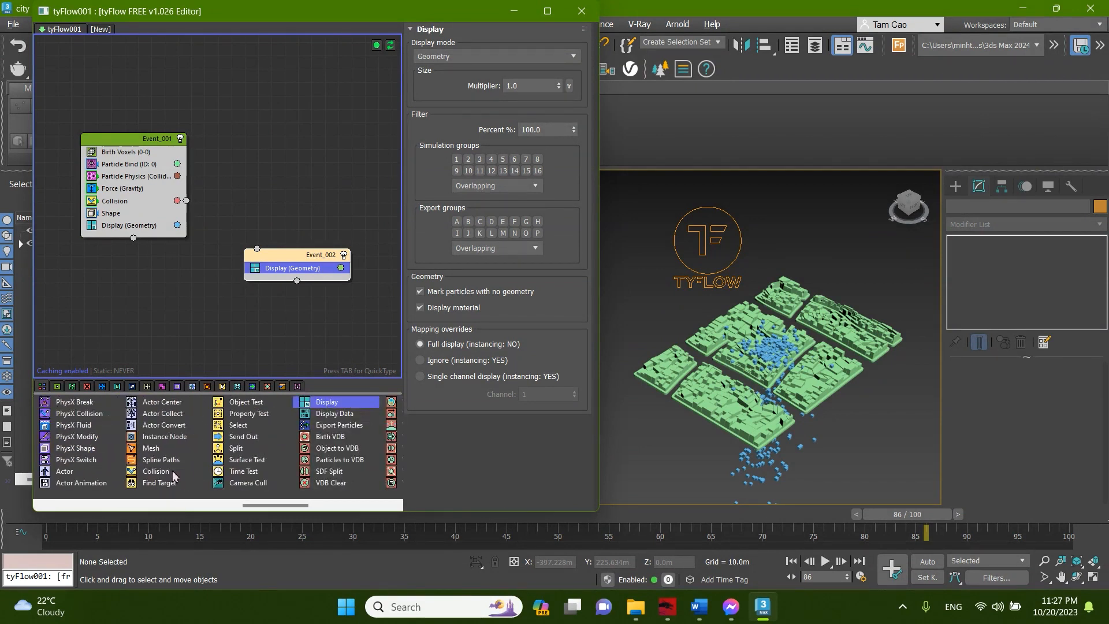
scroll(251, 469, "down", 3)
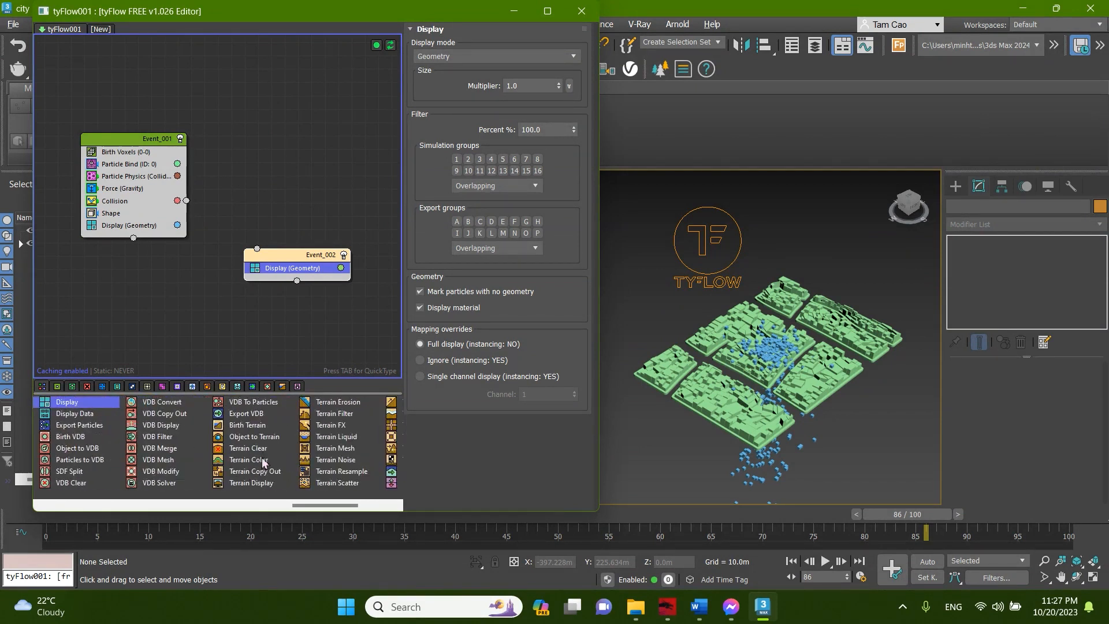
scroll(169, 430, "up", 6)
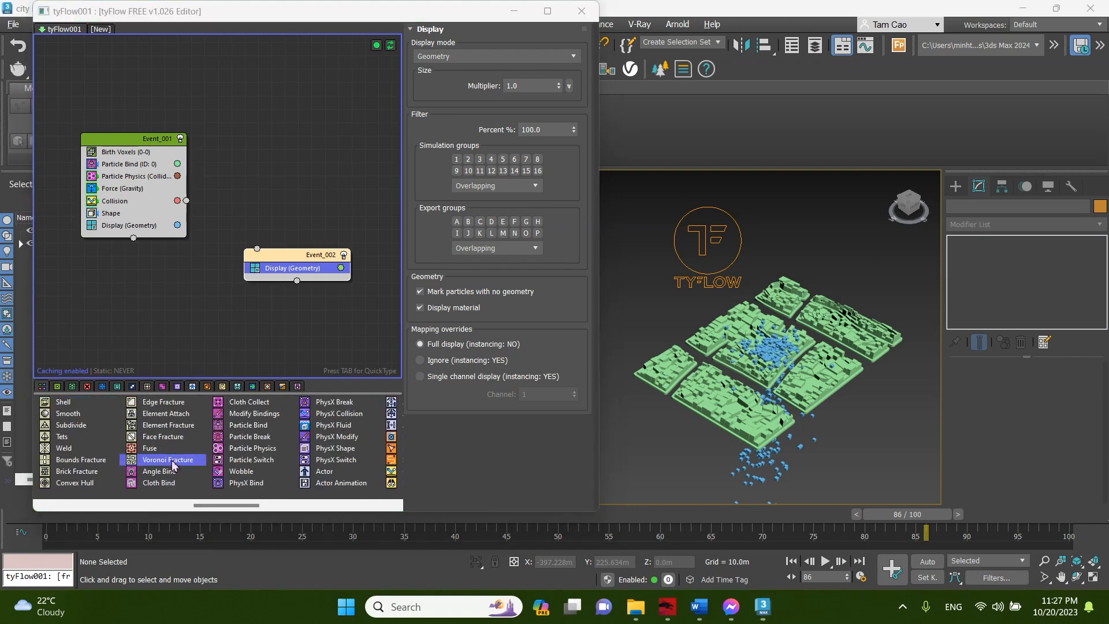
left_click_drag(172, 465, 289, 269)
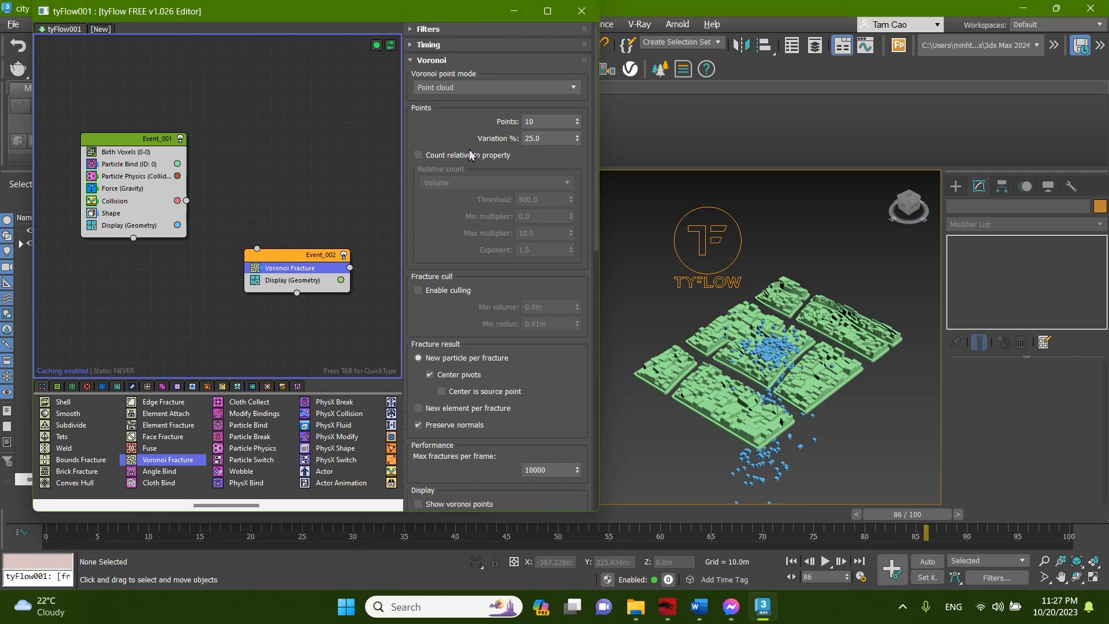
scroll(496, 271, "down", 4)
scroll(543, 306, "down", 20)
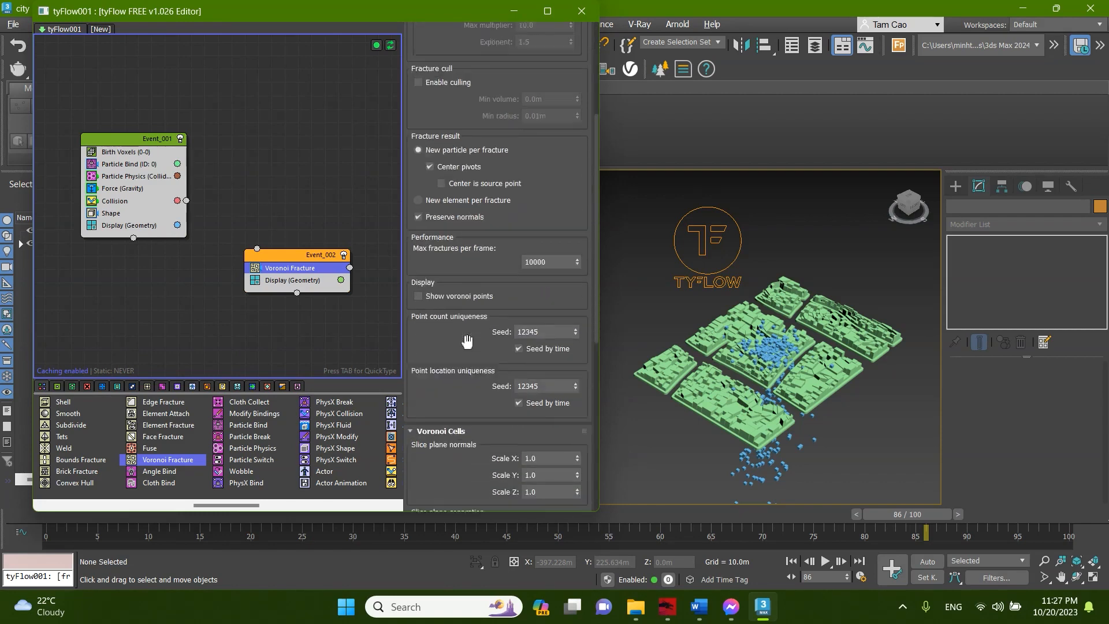
scroll(456, 413, "down", 1)
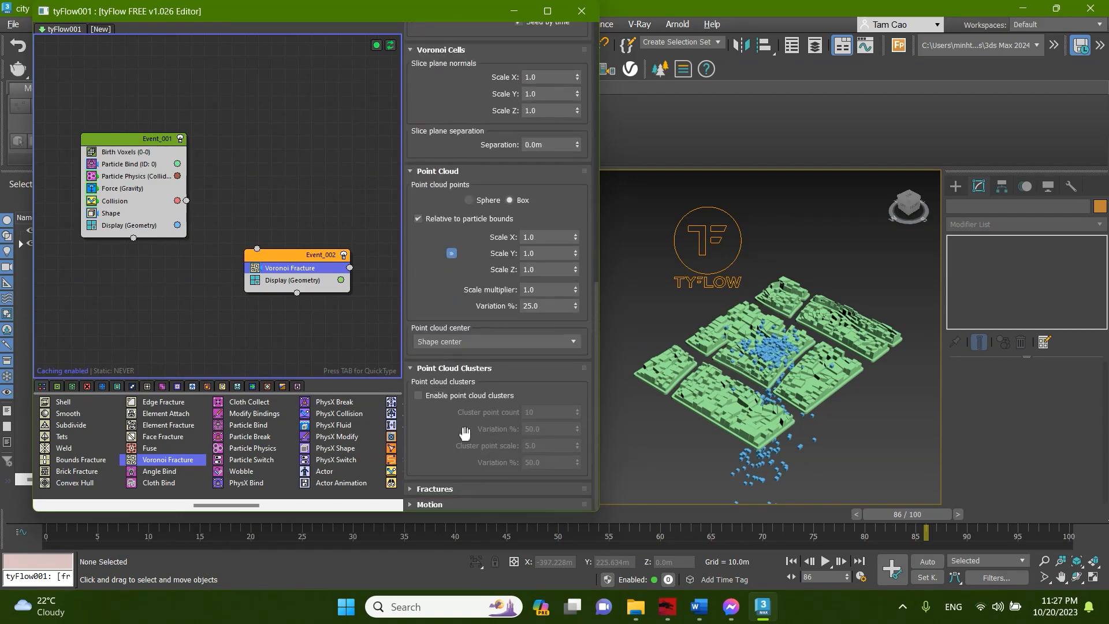
scroll(460, 404, "up", 9)
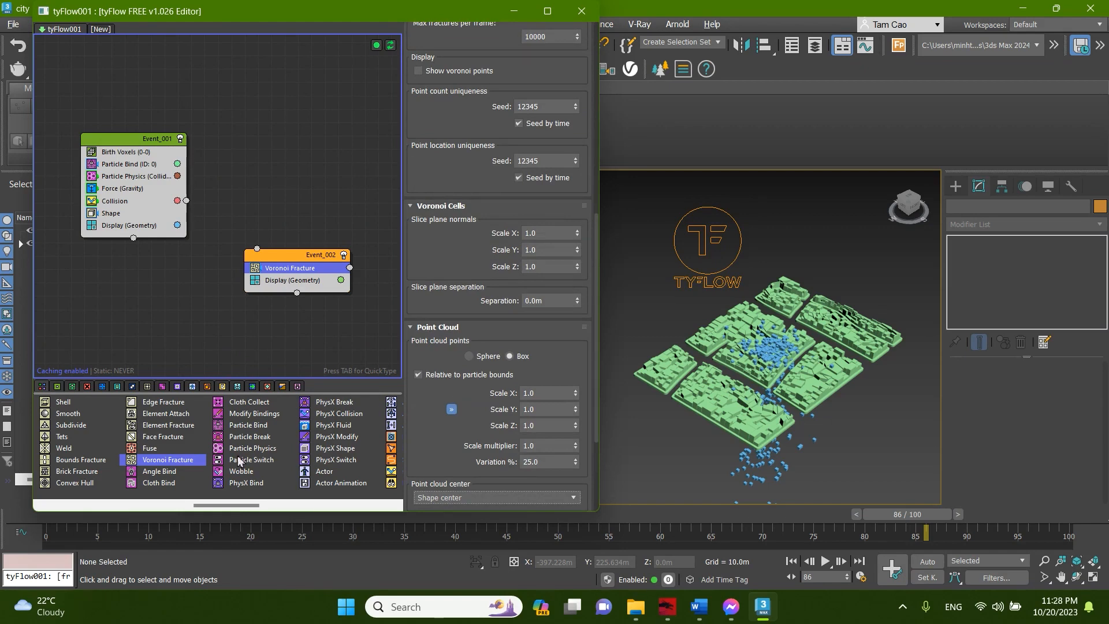
Add a Force operator and a Collision operator between Voronoi Fracture and Display in the second event.
left_click_drag(206, 505, 62, 517)
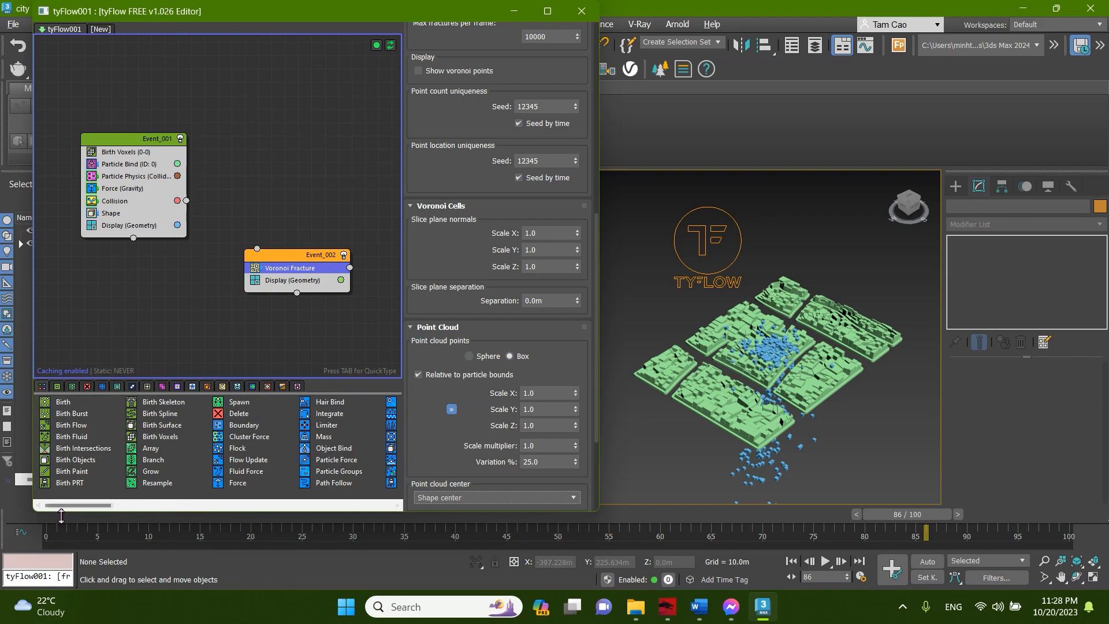
left_click_drag(243, 479, 280, 282)
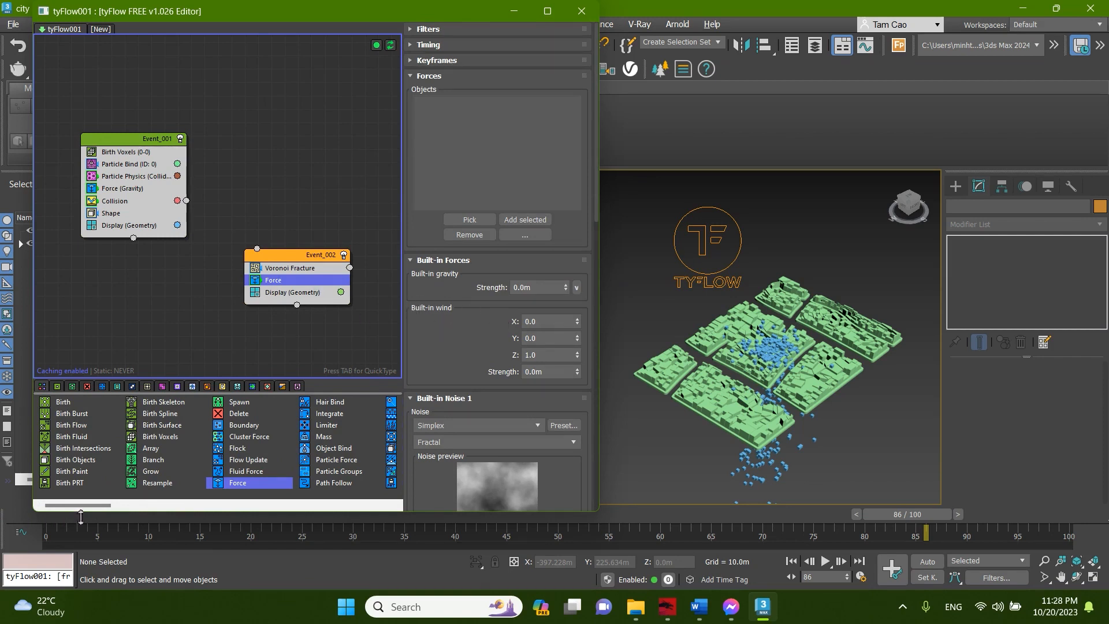
left_click_drag(107, 506, 166, 506)
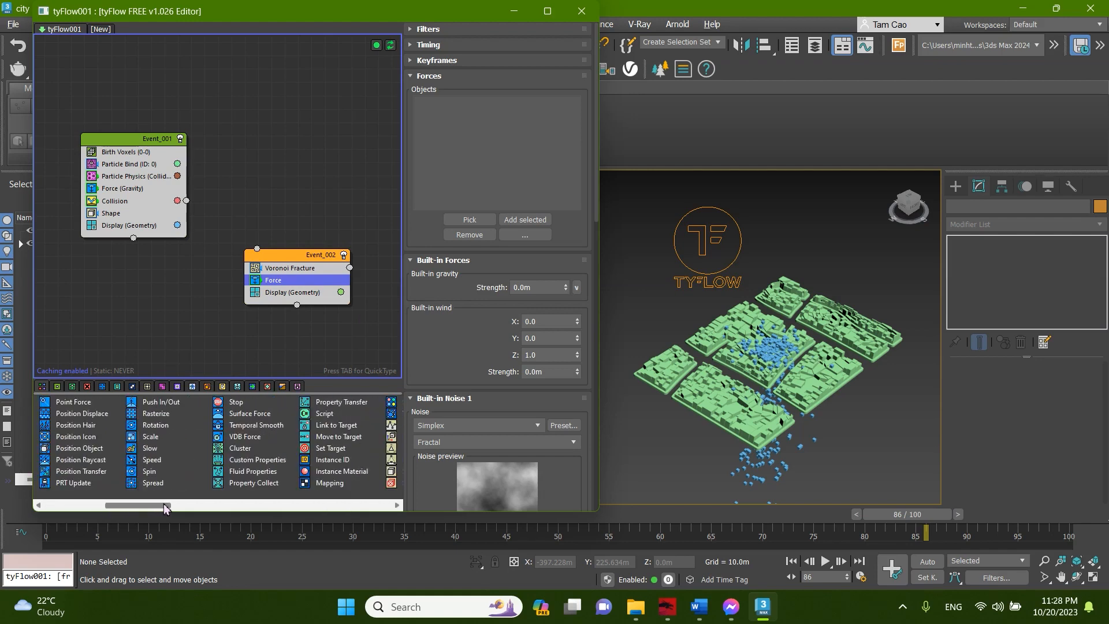
scroll(191, 459, "right", 3)
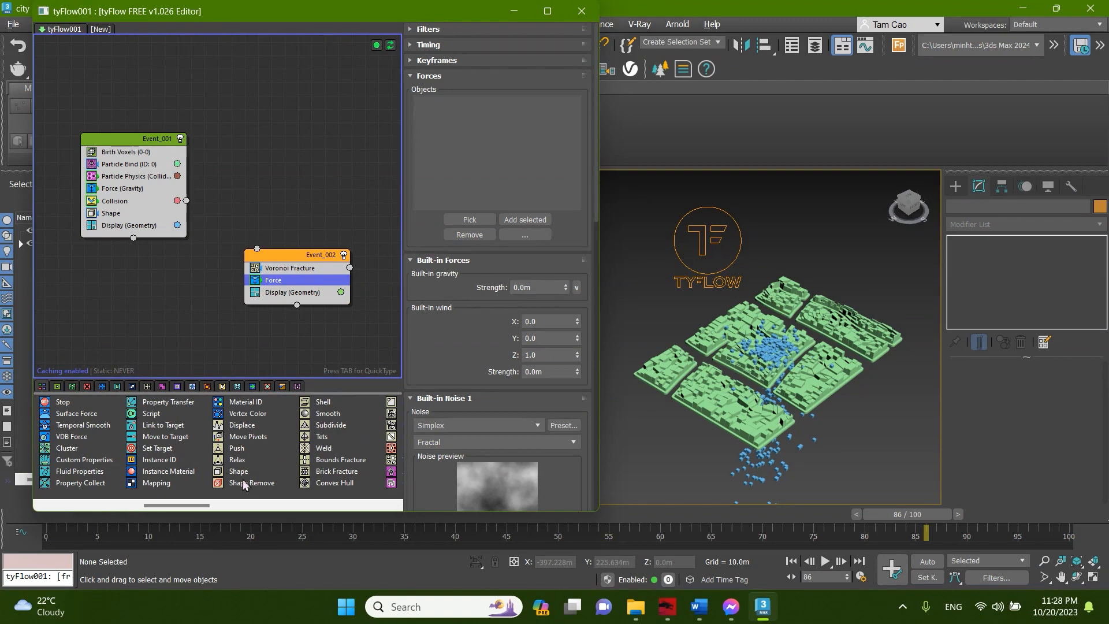
scroll(279, 441, "right", 3)
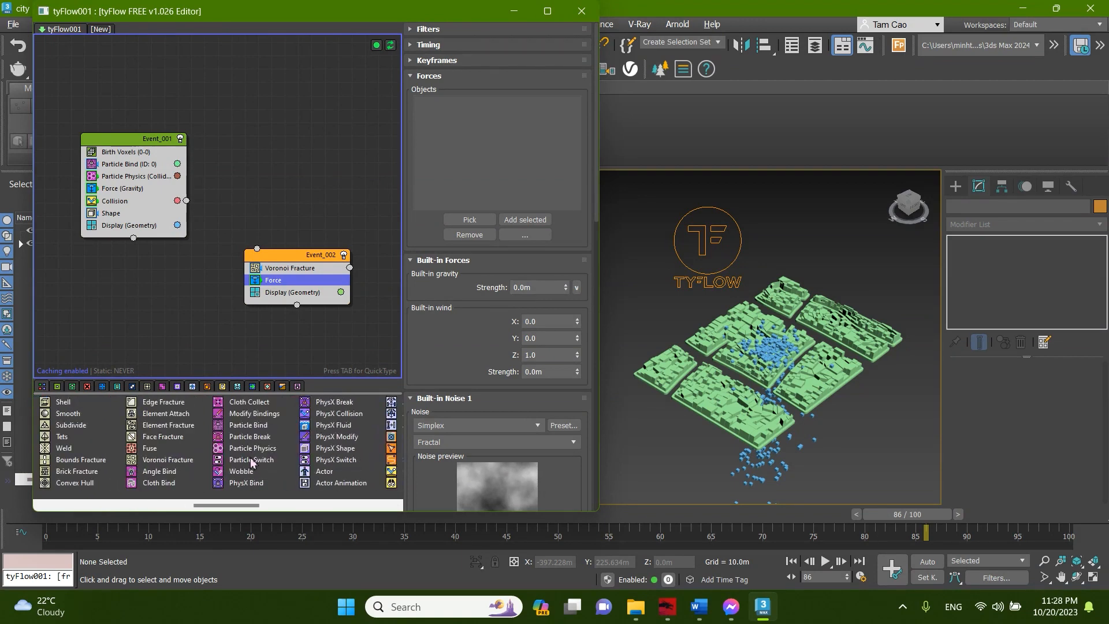
scroll(195, 458, "right", 3)
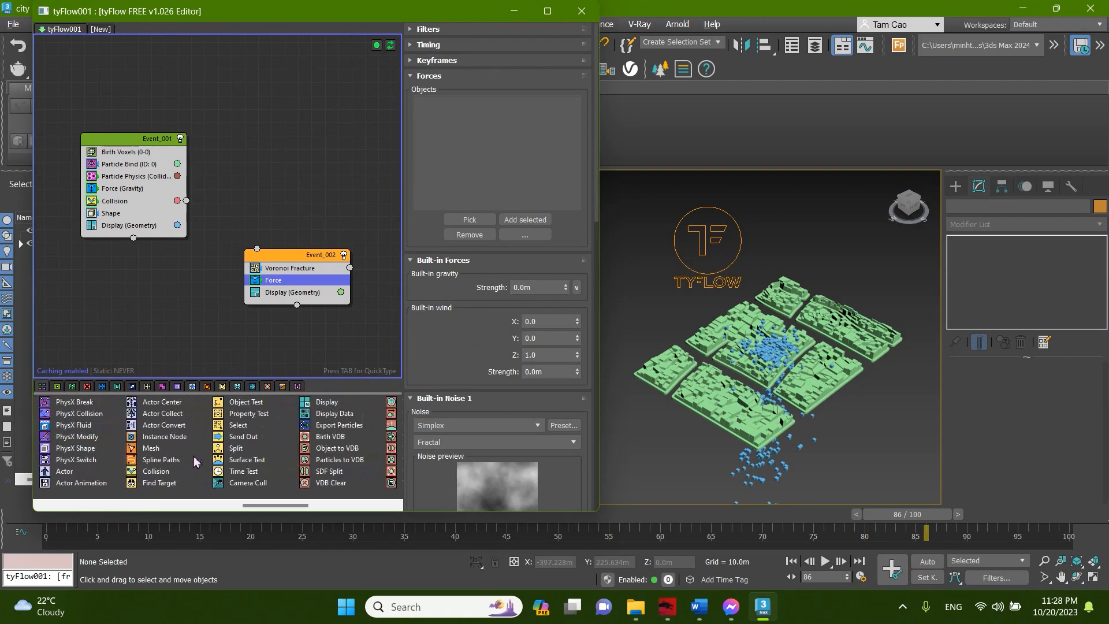
left_click_drag(170, 471, 311, 297)
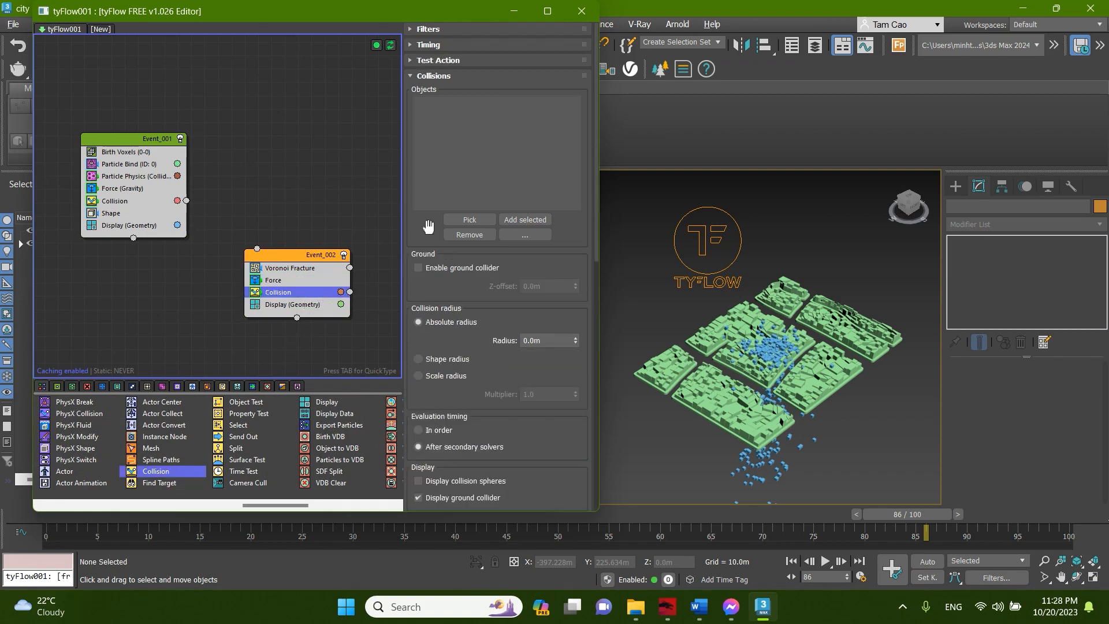
Pick the buildings object in the viewport as the collider of the second event's Collision operator.
left_click(469, 219)
scroll(774, 399, "up", 4)
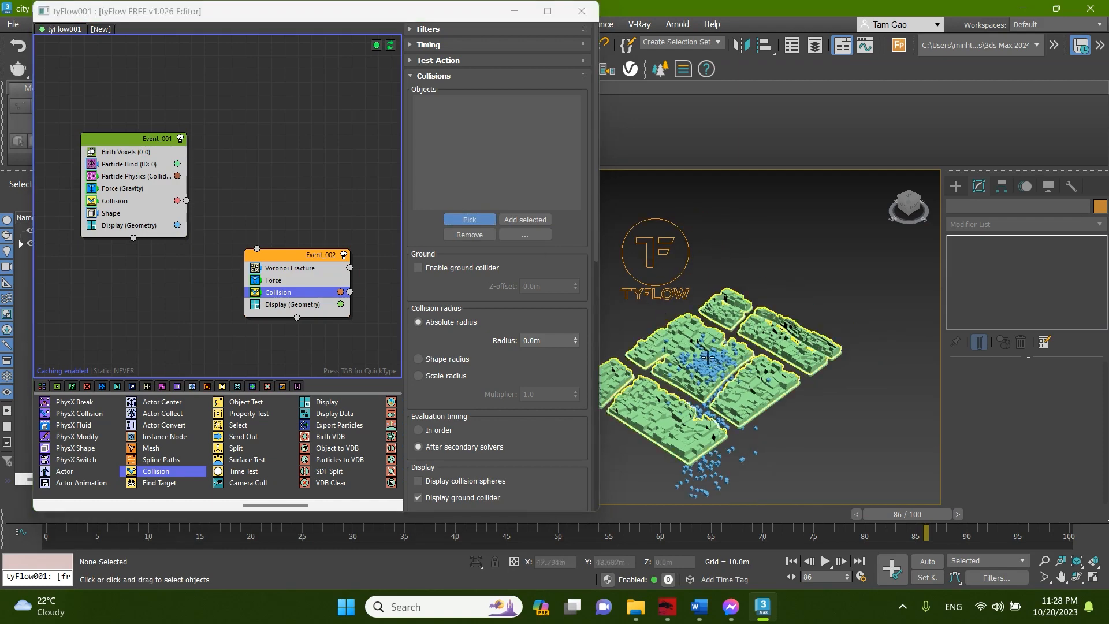
left_click(774, 400)
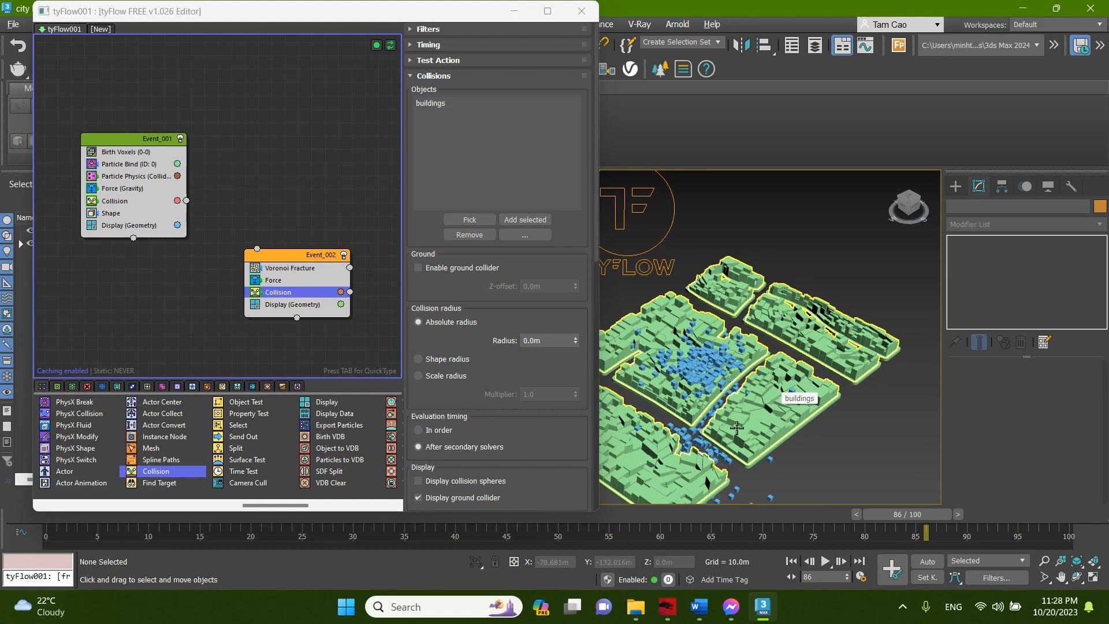
Set the second Collision operator to use Shape radius and Collide with front faces.
left_click(419, 359)
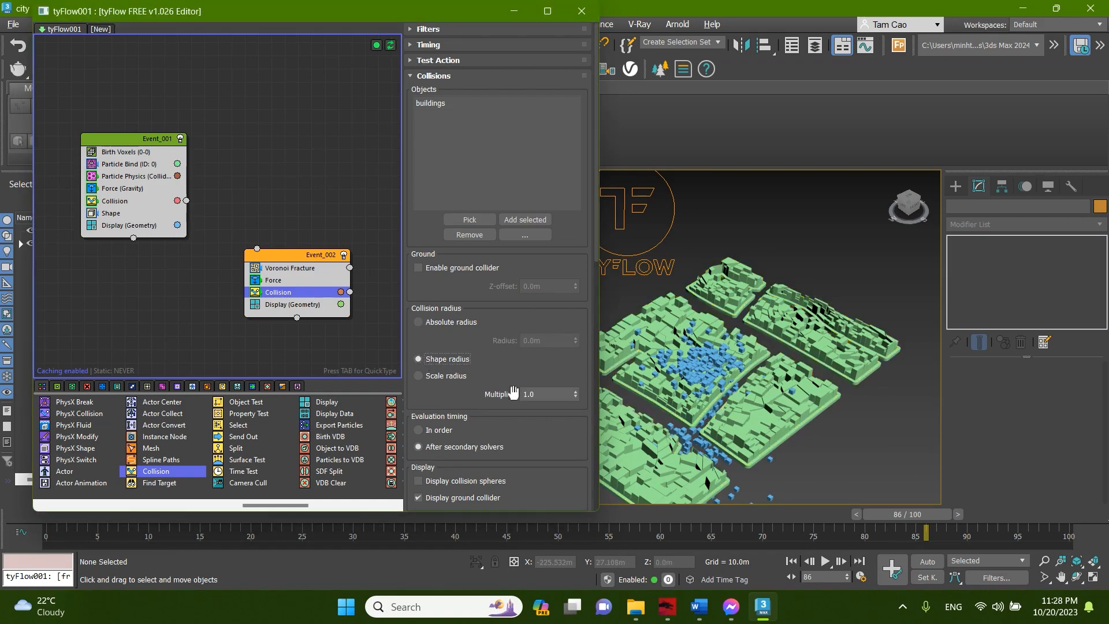
scroll(496, 370, "down", 10)
left_click(475, 260)
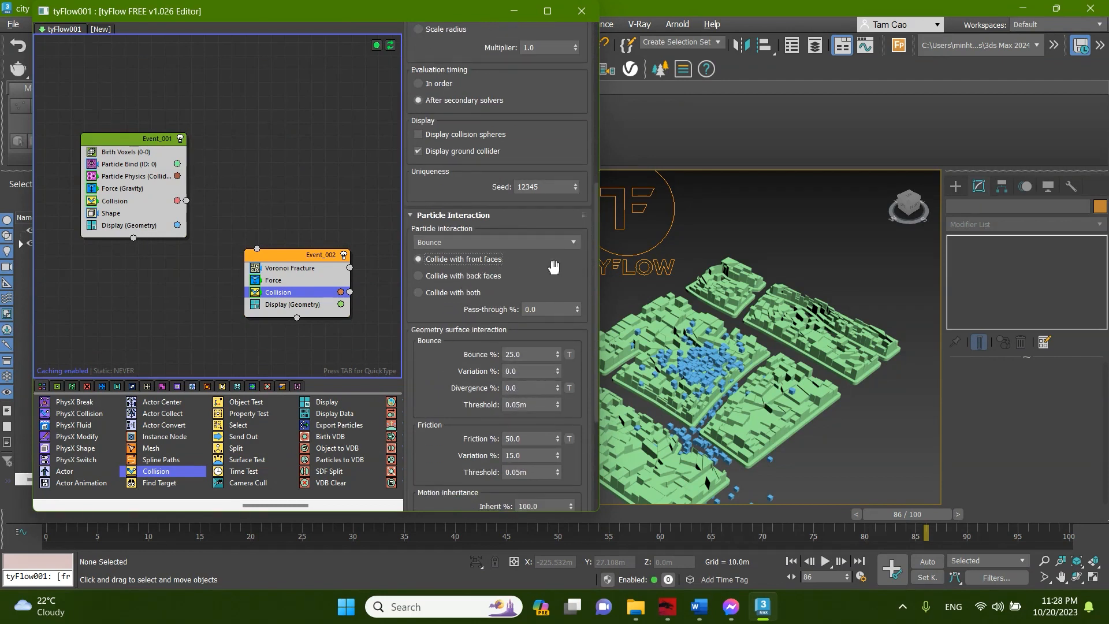
Play the simulation to preview the particles falling onto the city blocks, and stop the playback.
left_click(826, 561)
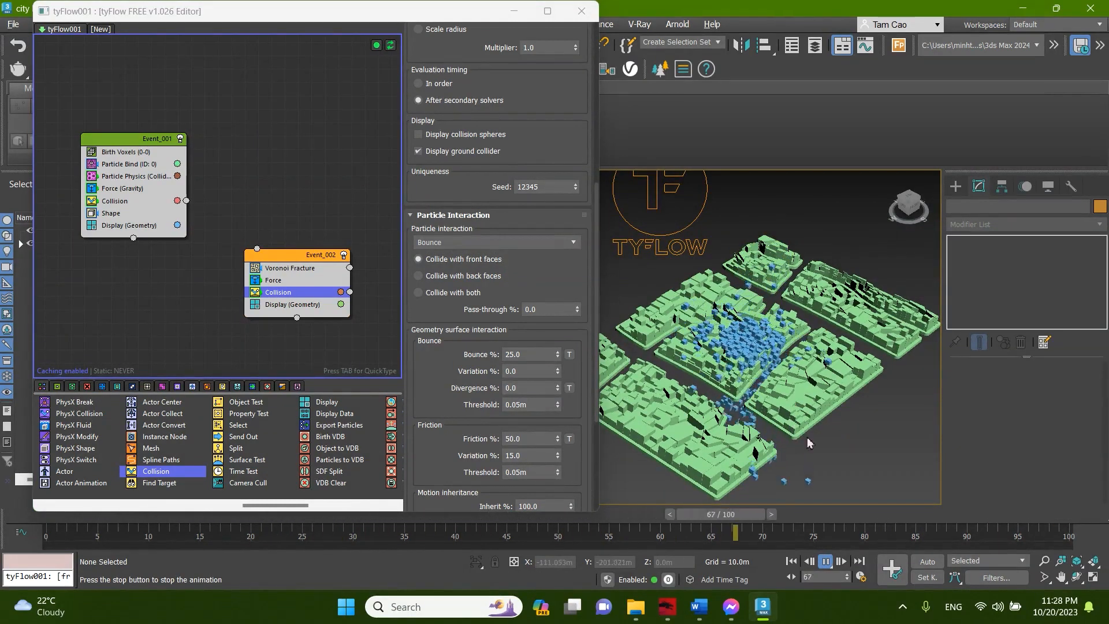
left_click(826, 561)
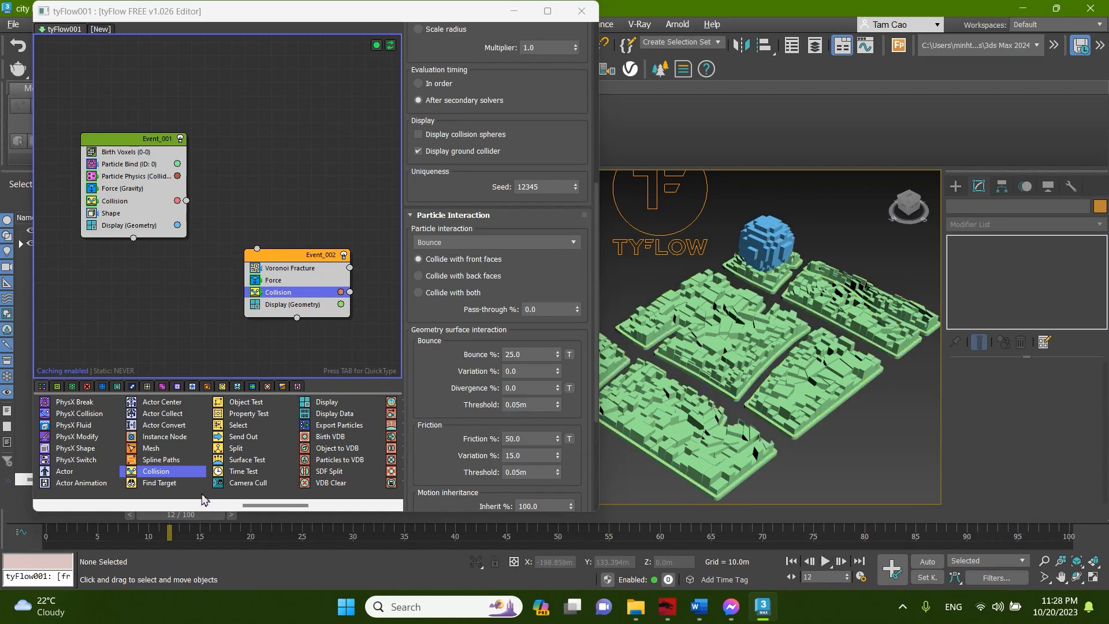
Add a Particle Physics operator between Collision and Display in the second event.
left_click_drag(253, 505, 336, 502)
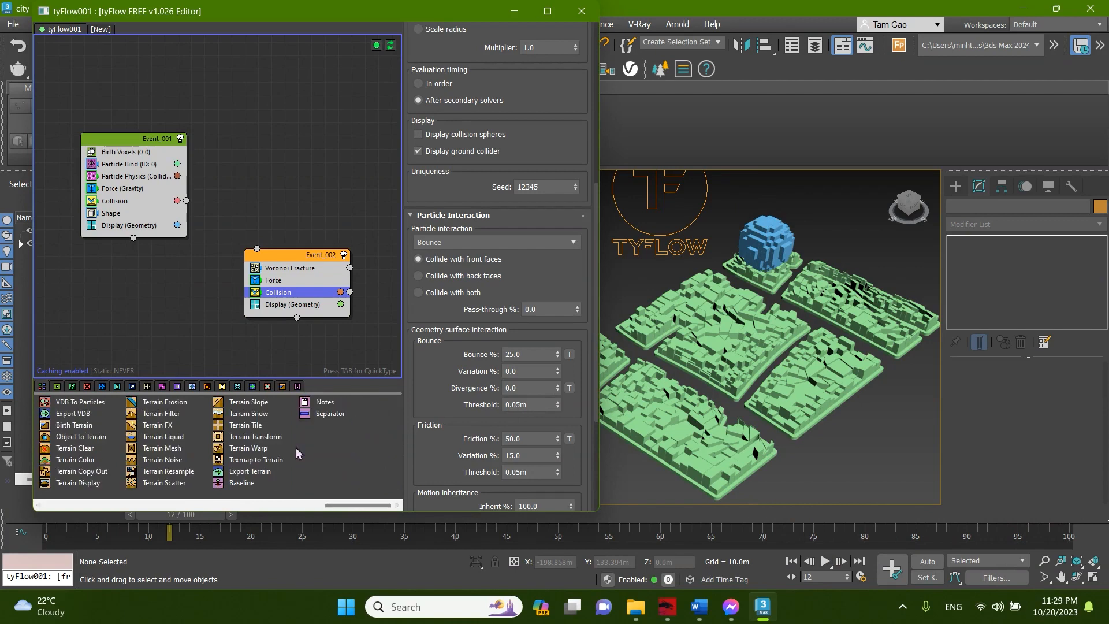
scroll(297, 451, "left", 6)
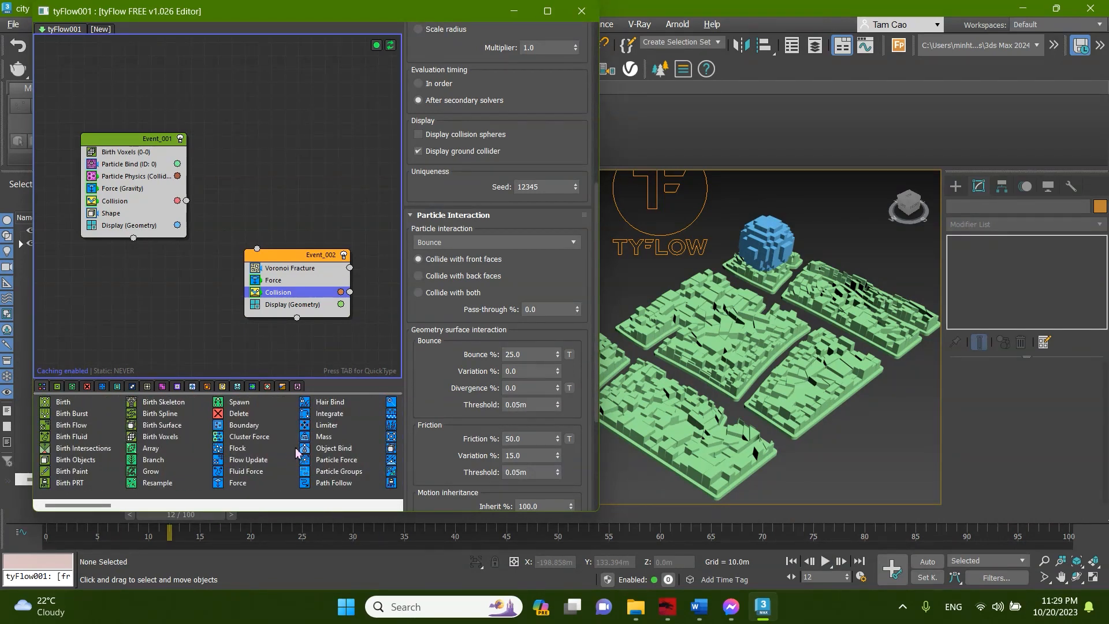
scroll(213, 456, "right", 5)
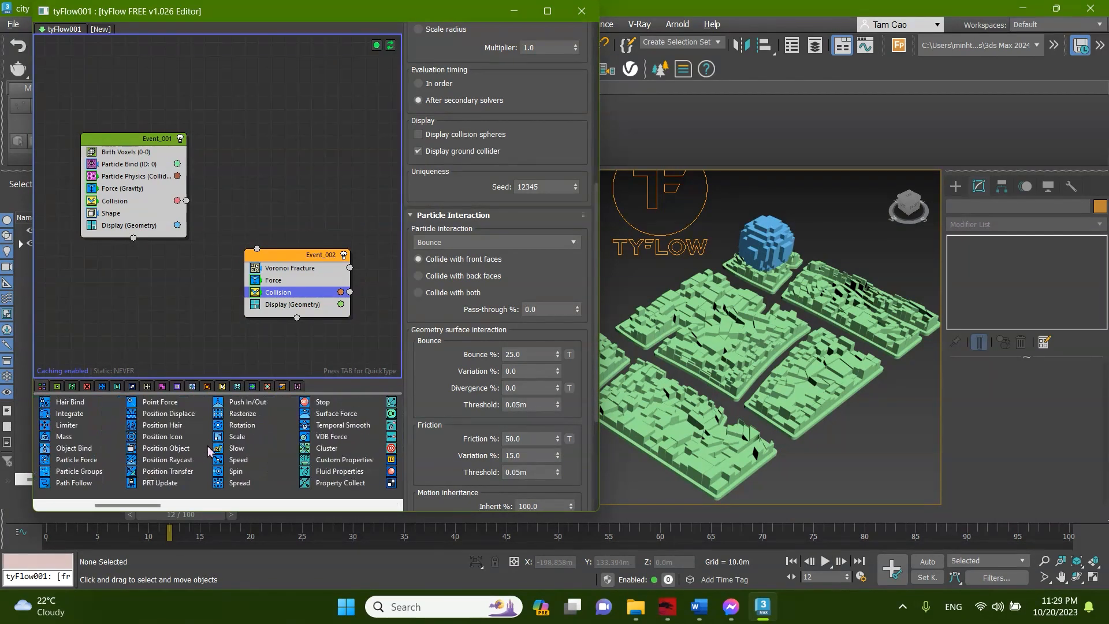
scroll(211, 451, "right", 3)
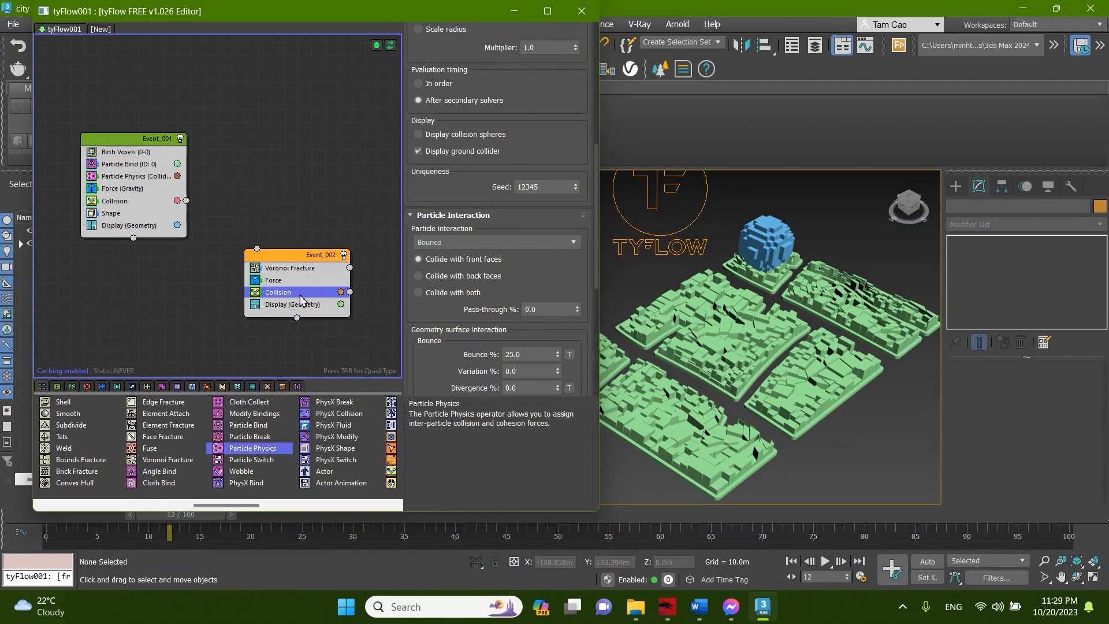
left_click_drag(301, 295, 299, 306)
left_click_drag(238, 451, 289, 304)
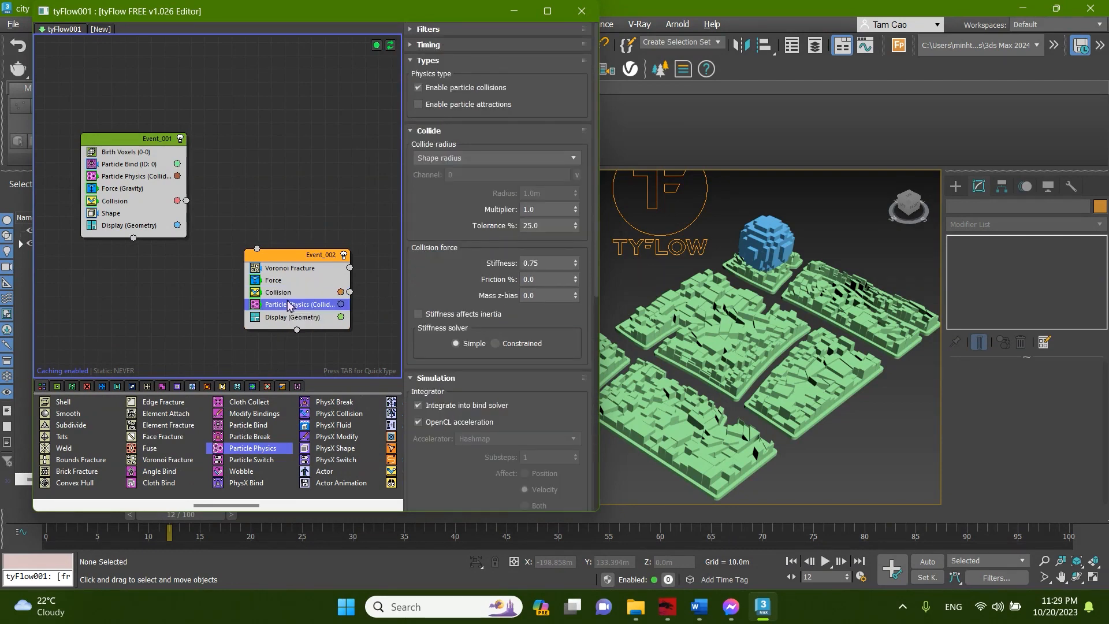
Look over the collide radius and timing settings of the second event's Particle Physics operator.
left_click(471, 158)
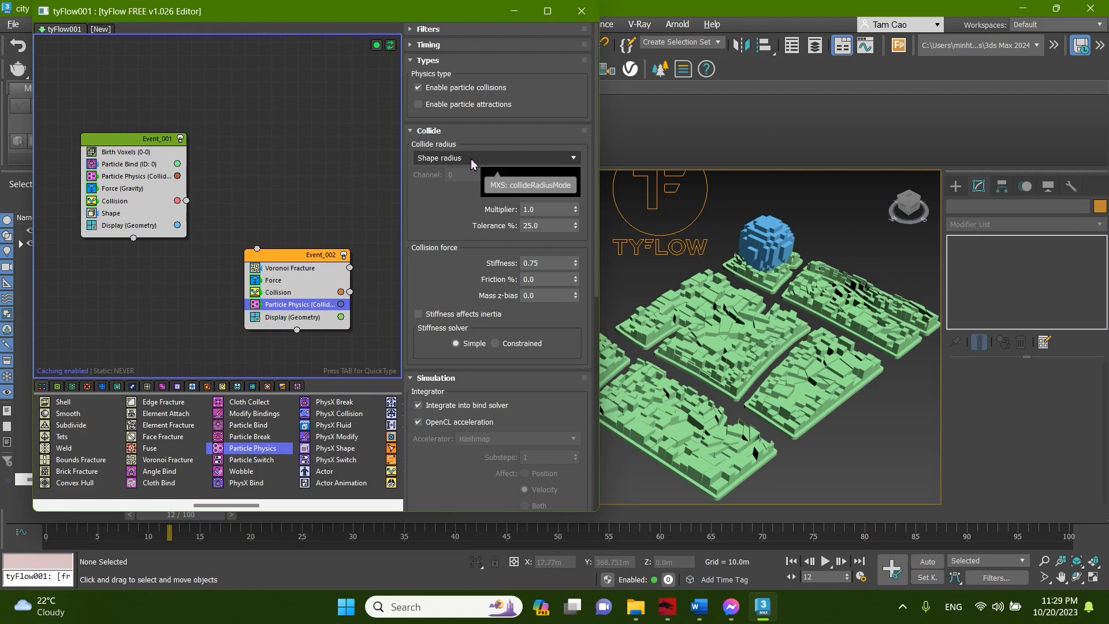
left_click(456, 209)
left_click(428, 45)
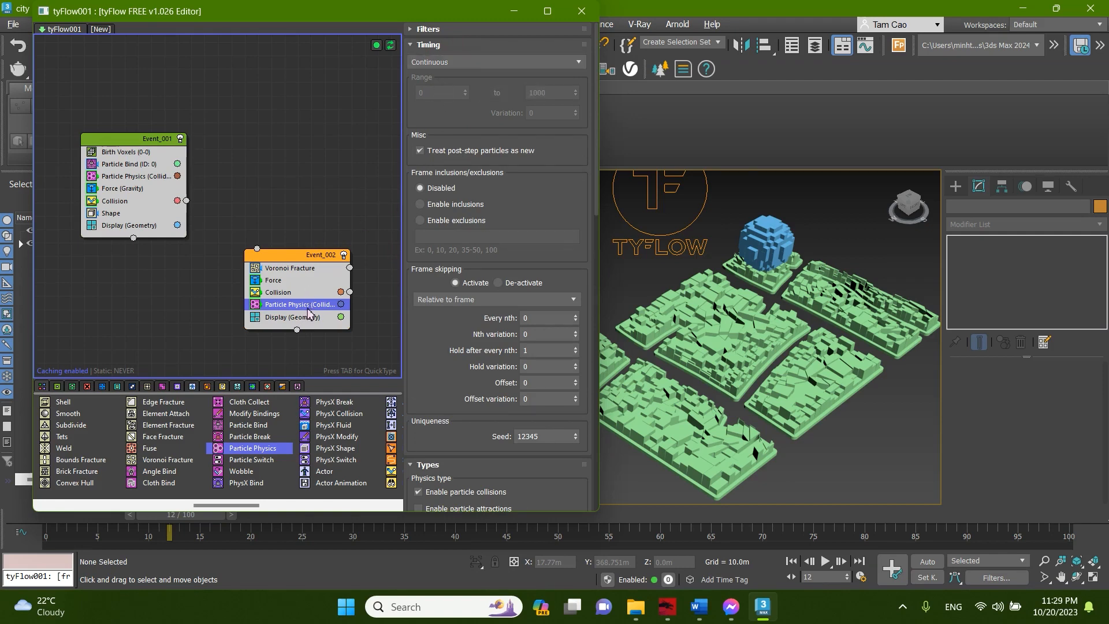
Check the settings of the second event's Display operator and play the simulation with the added particle collisions.
left_click(309, 317)
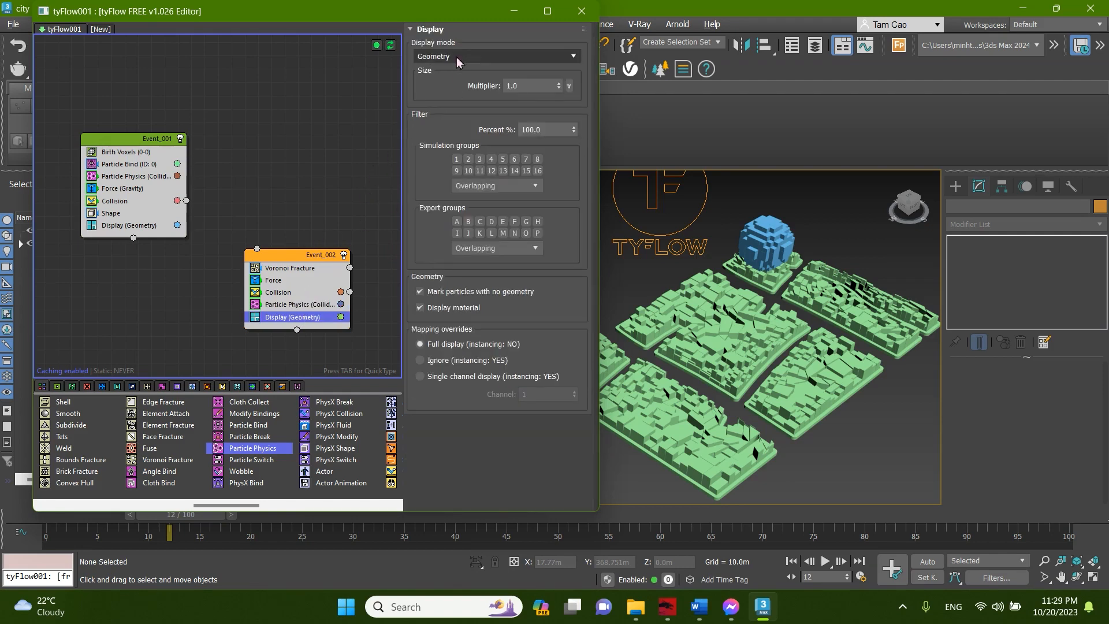
scroll(708, 320, "down", 3)
scroll(708, 320, "up", 3)
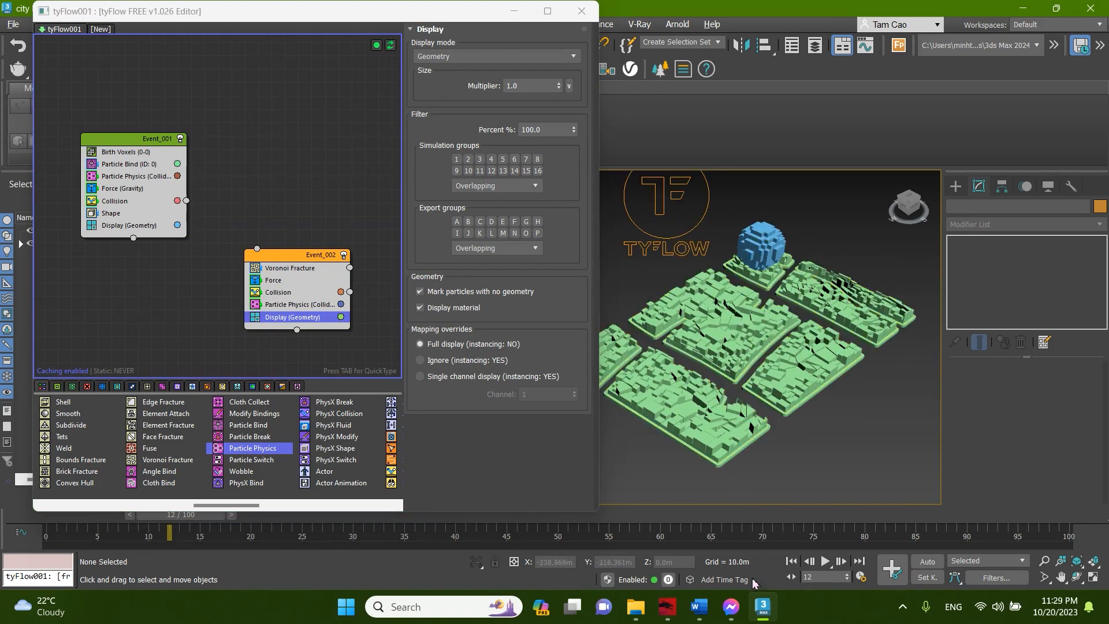
left_click(825, 560)
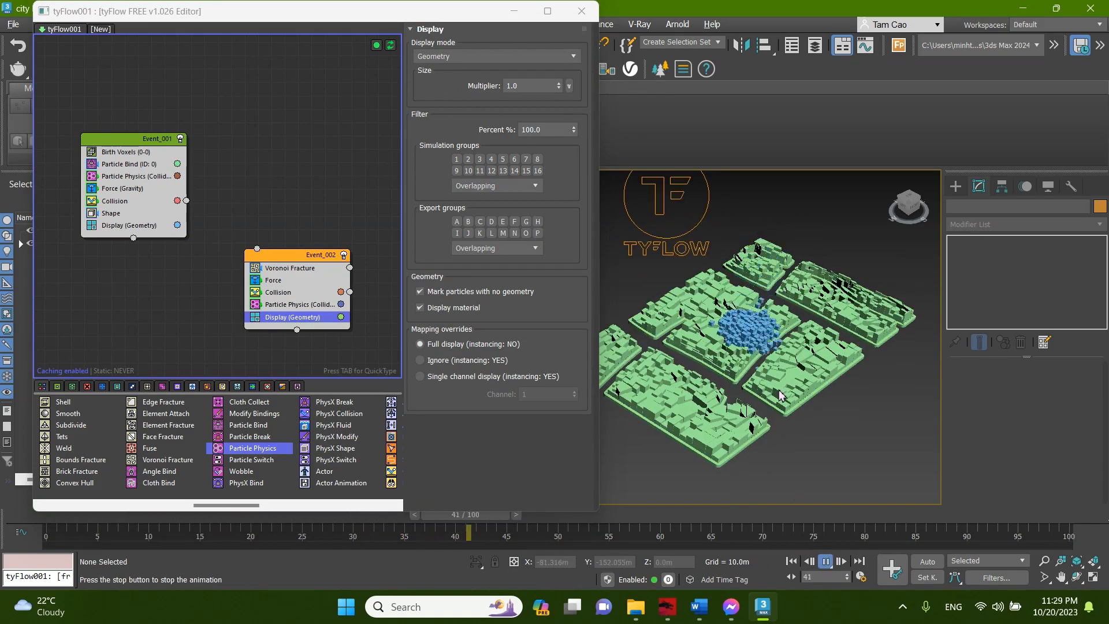